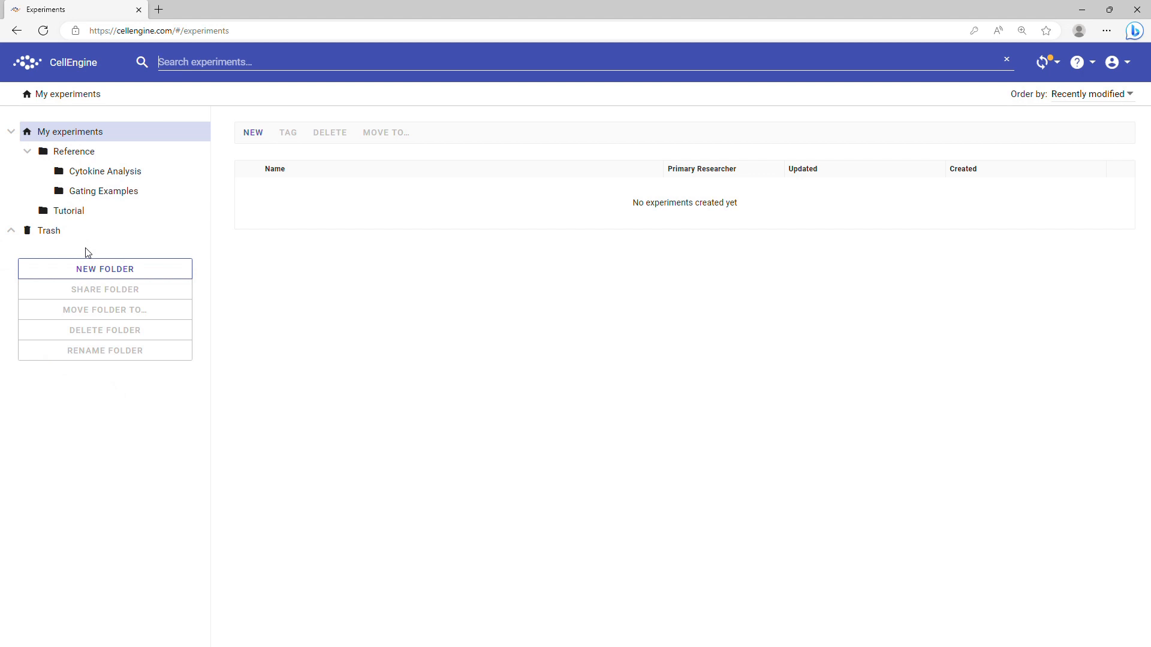
# Show the Reference folder's contents, including the Th subsets experiment
pyautogui.click(72, 151)
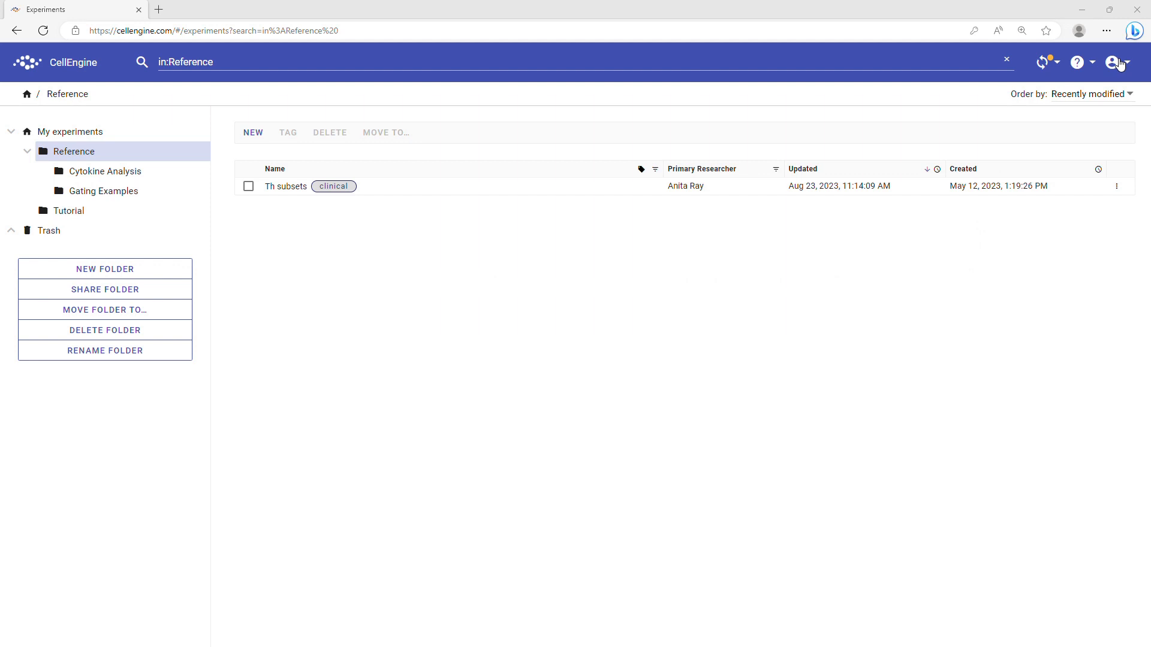
# Bring up the help menu offering Documentation and Send feedback or request help
pyautogui.click(1082, 63)
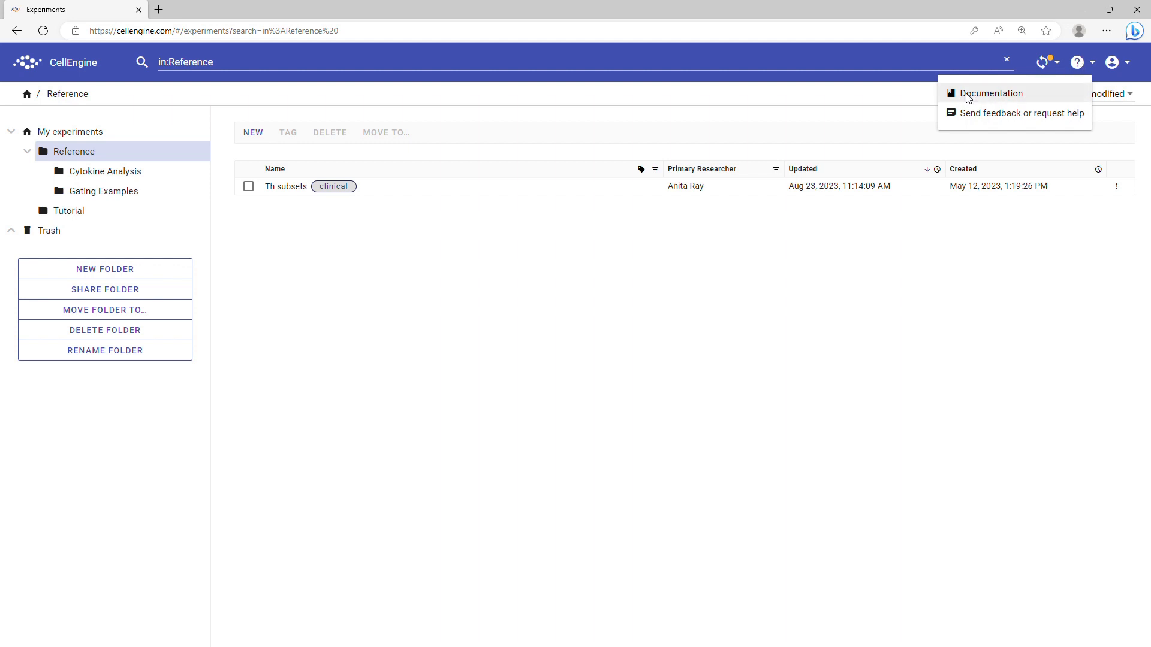
pyautogui.click(1011, 113)
pyautogui.click(199, 10)
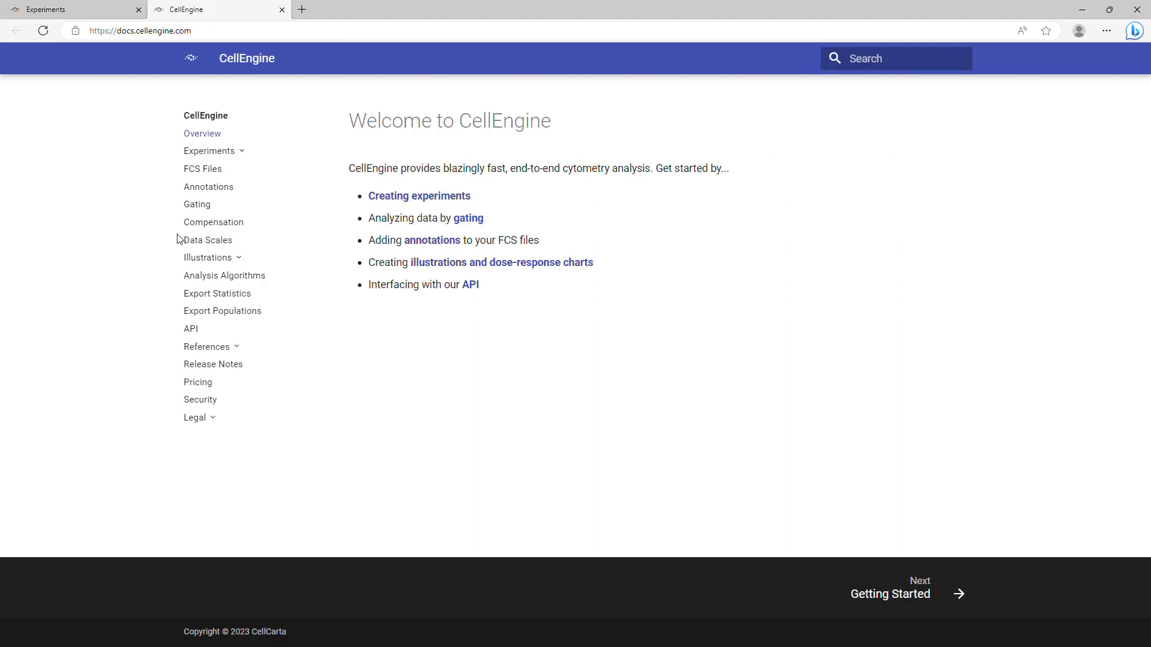
pyautogui.click(238, 157)
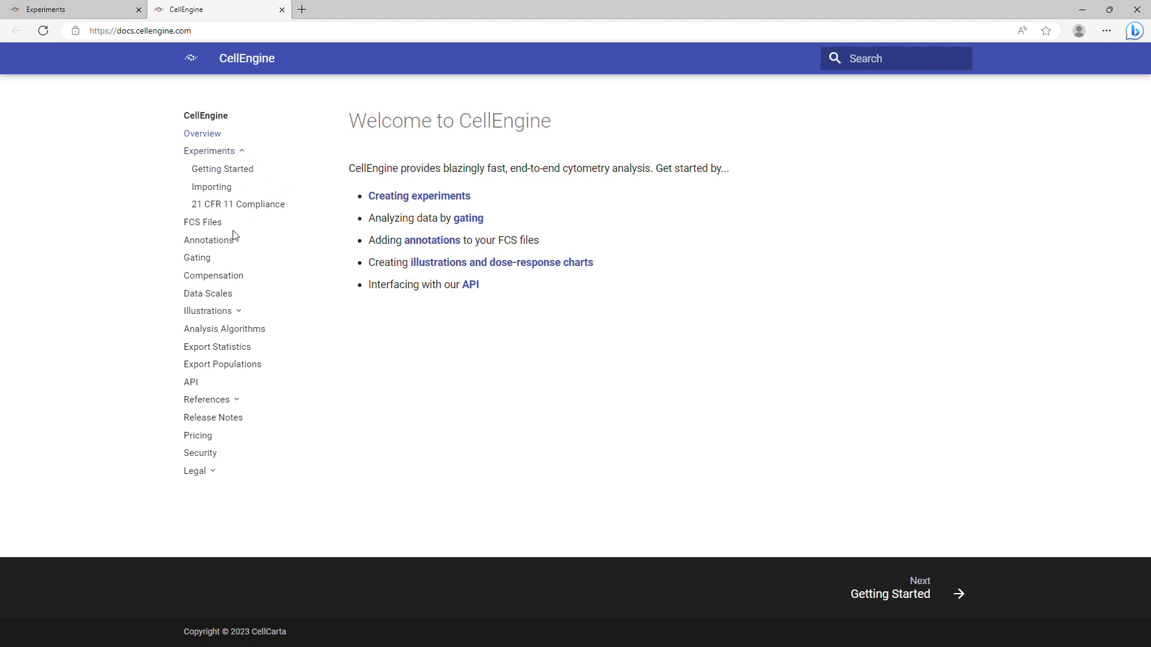
pyautogui.click(239, 312)
pyautogui.scroll(-2, 249, 300)
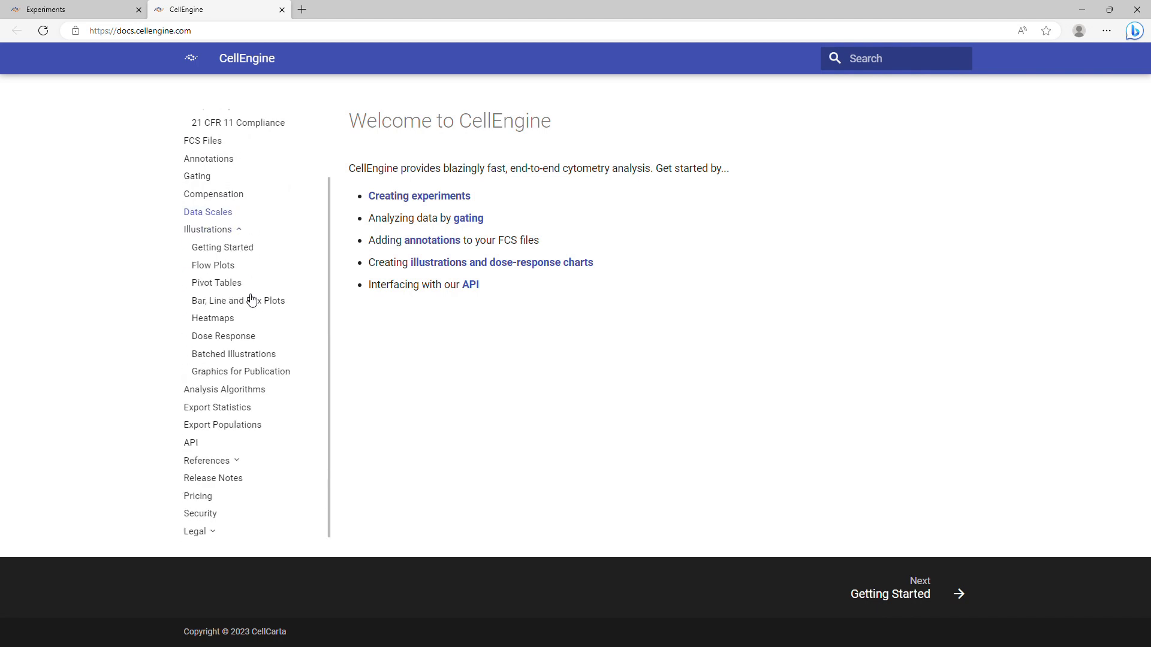
pyautogui.click(238, 280)
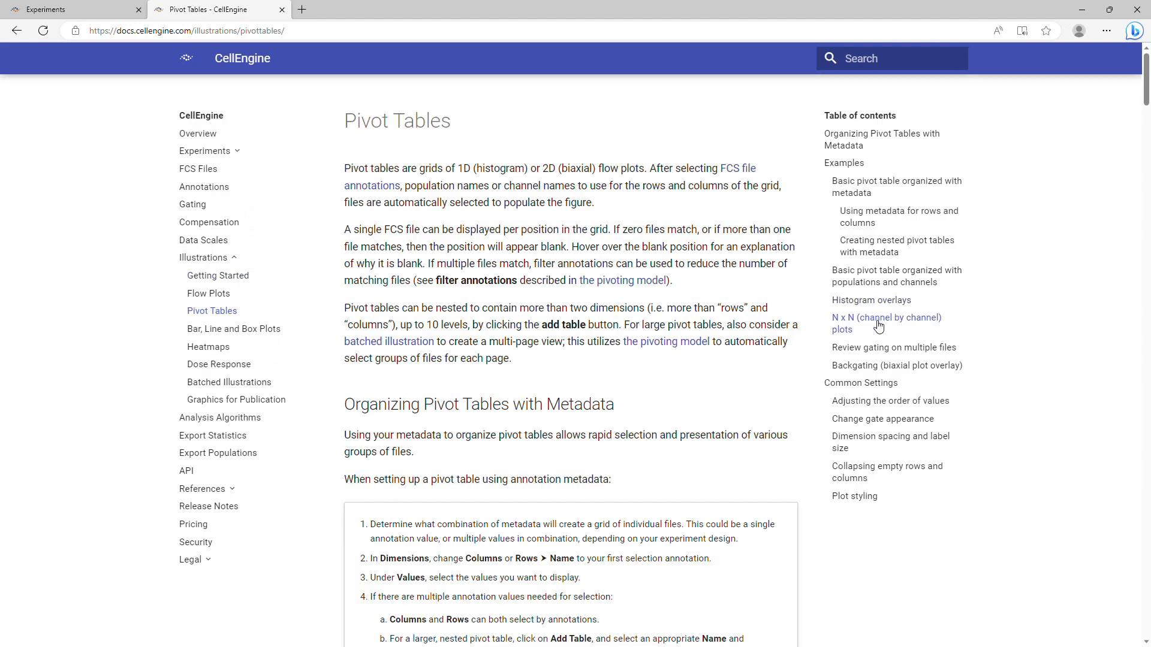
pyautogui.click(879, 326)
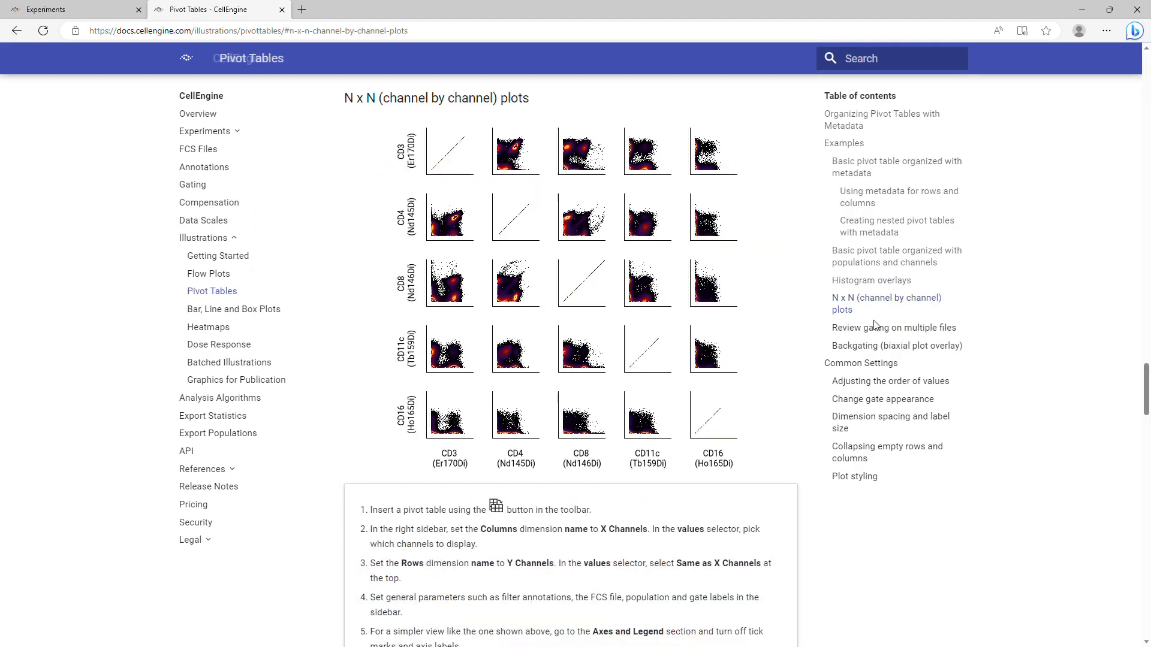
pyautogui.scroll(-10, 770, 362)
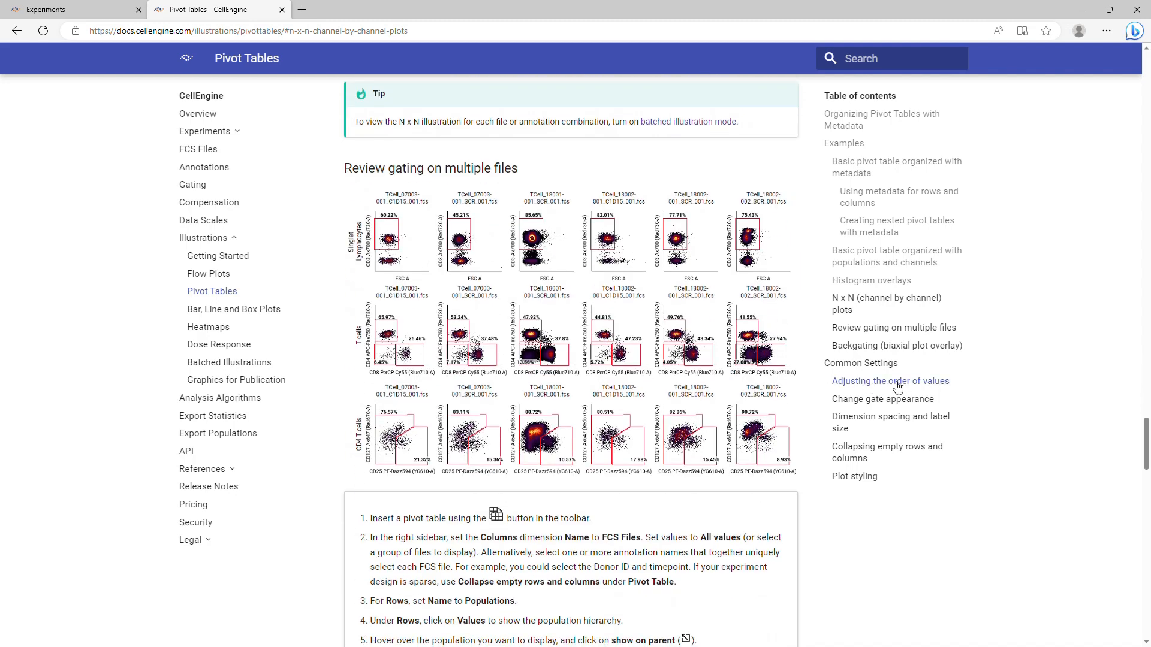
pyautogui.click(894, 347)
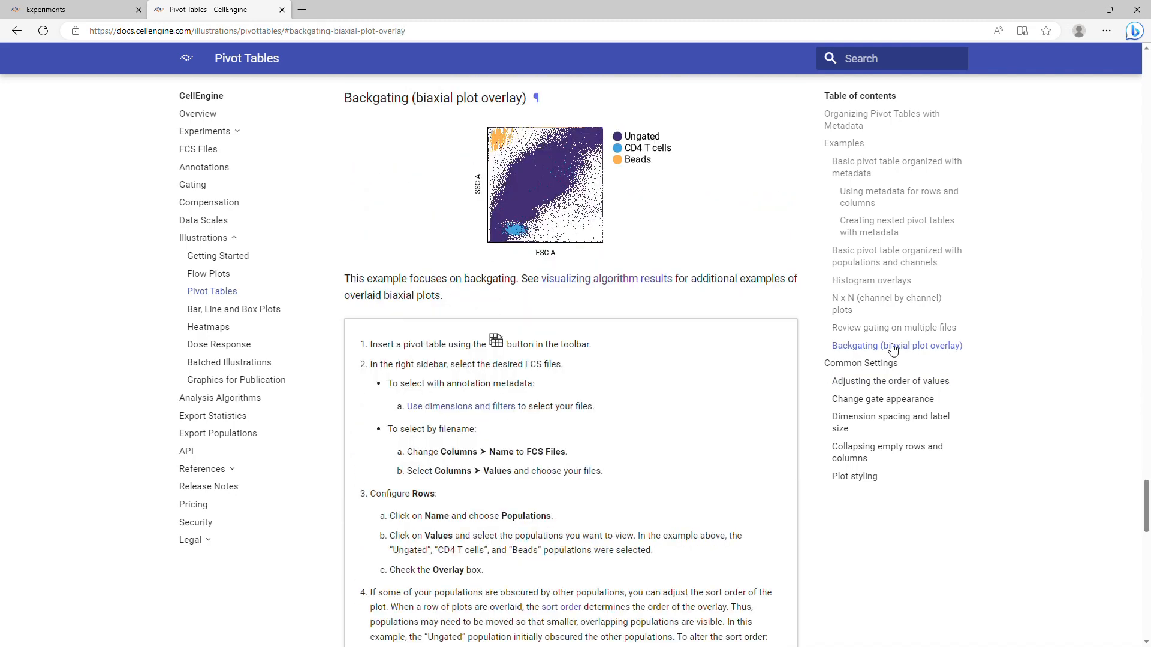
pyautogui.scroll(-6, 703, 323)
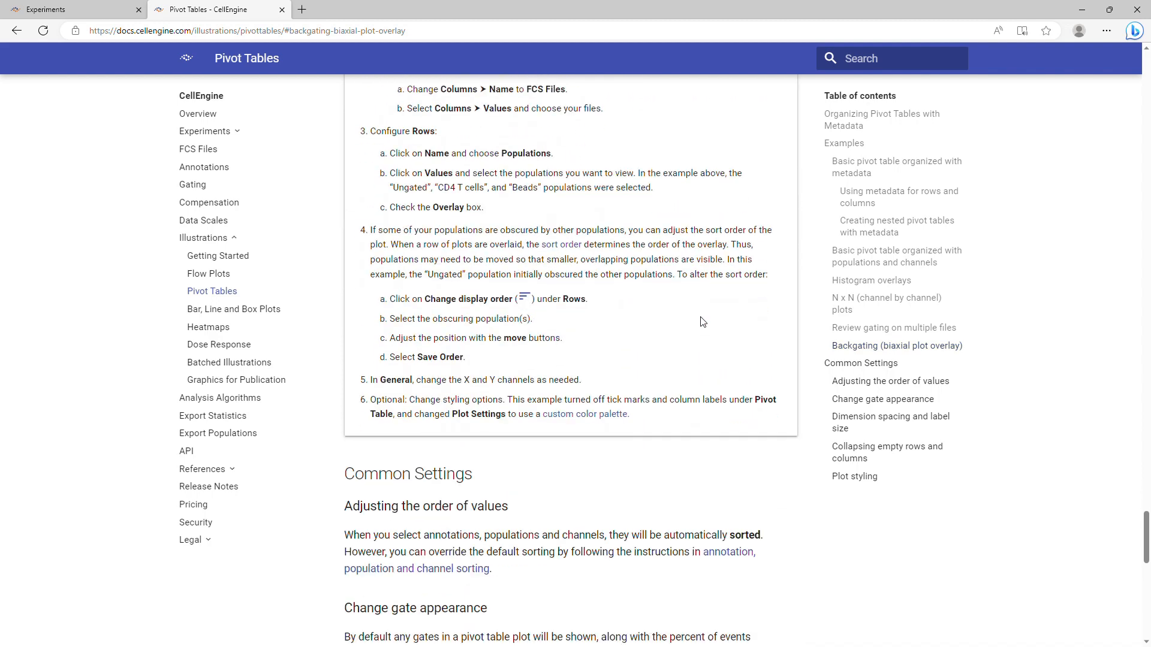
pyautogui.scroll(3, 702, 323)
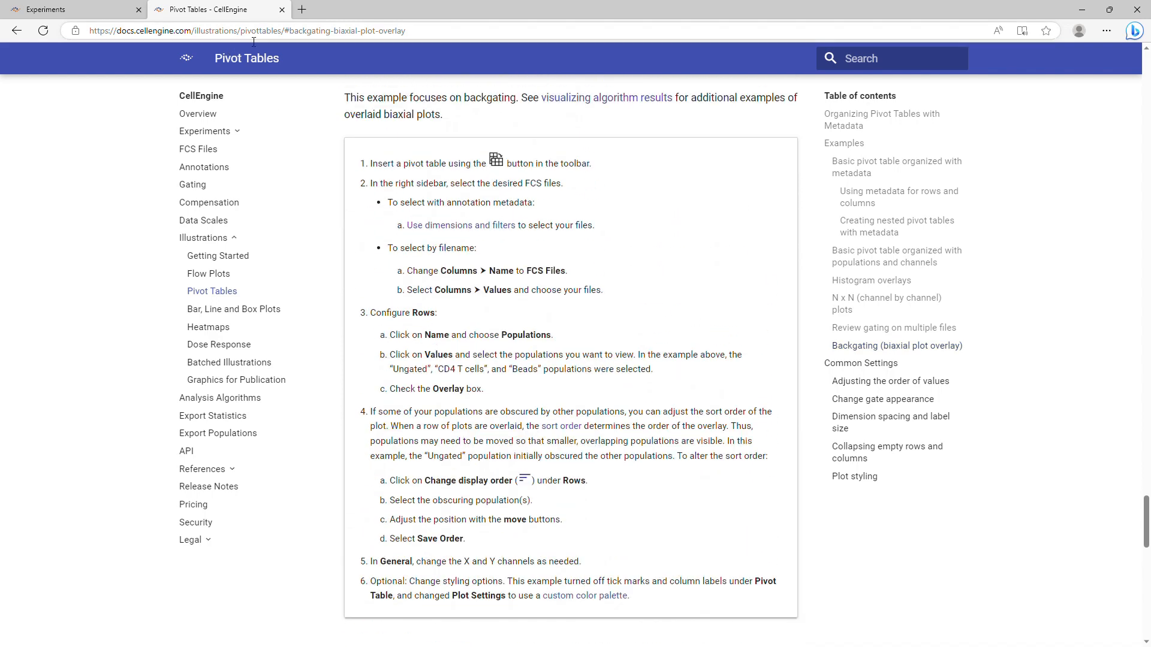
pyautogui.click(282, 10)
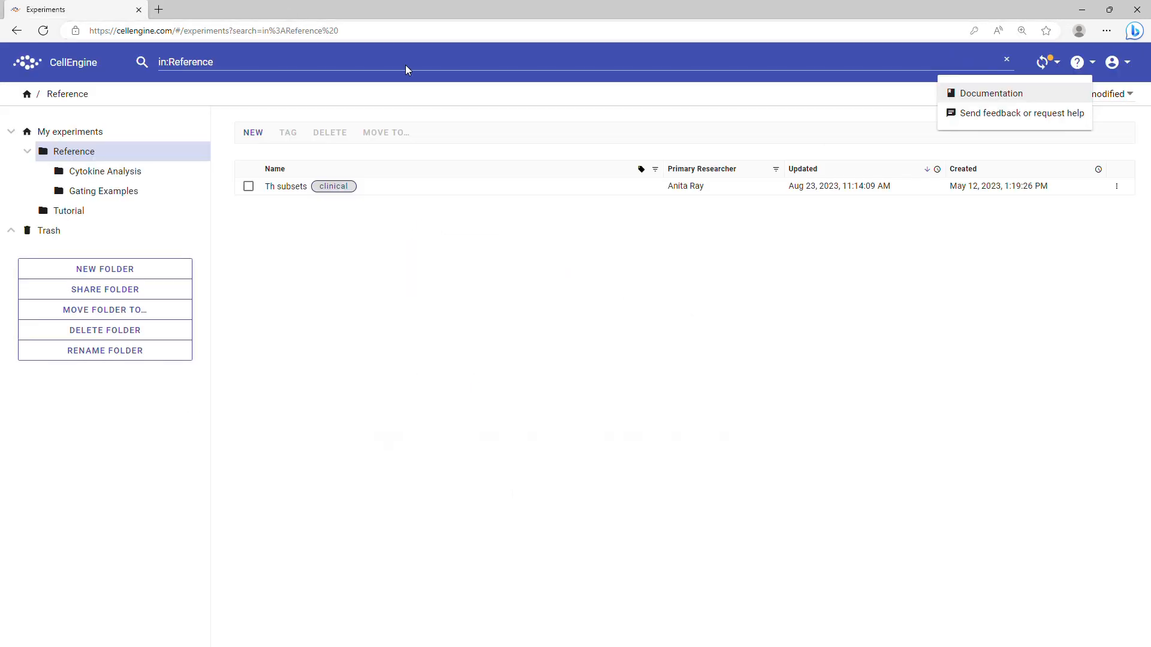
pyautogui.click(1006, 114)
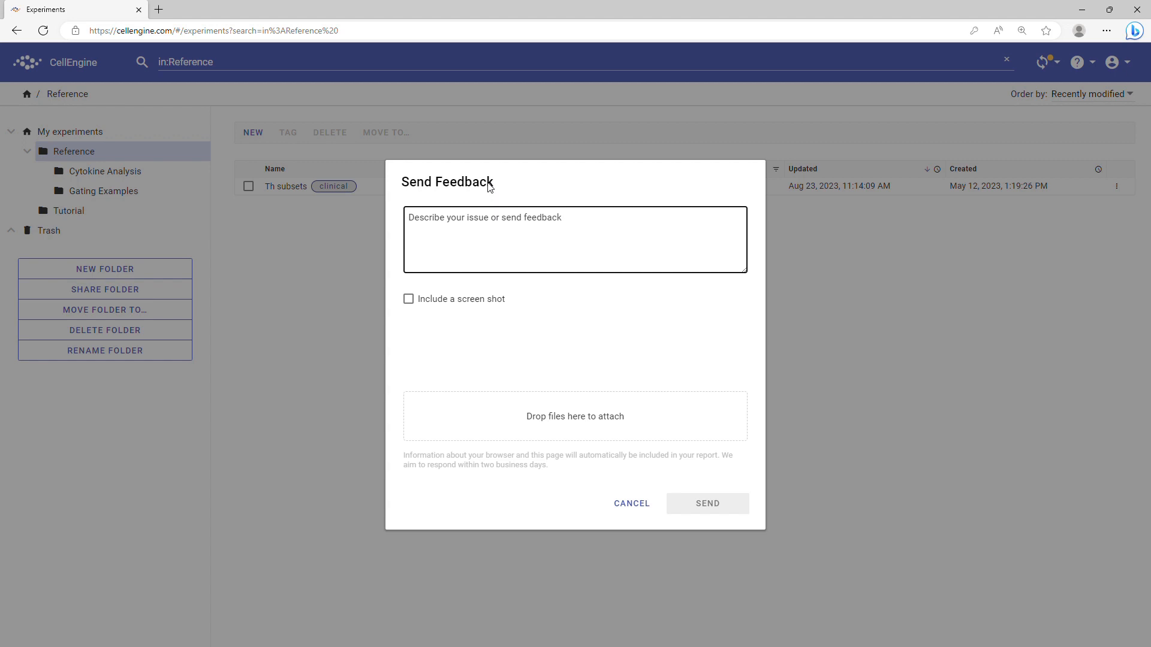
pyautogui.click(639, 504)
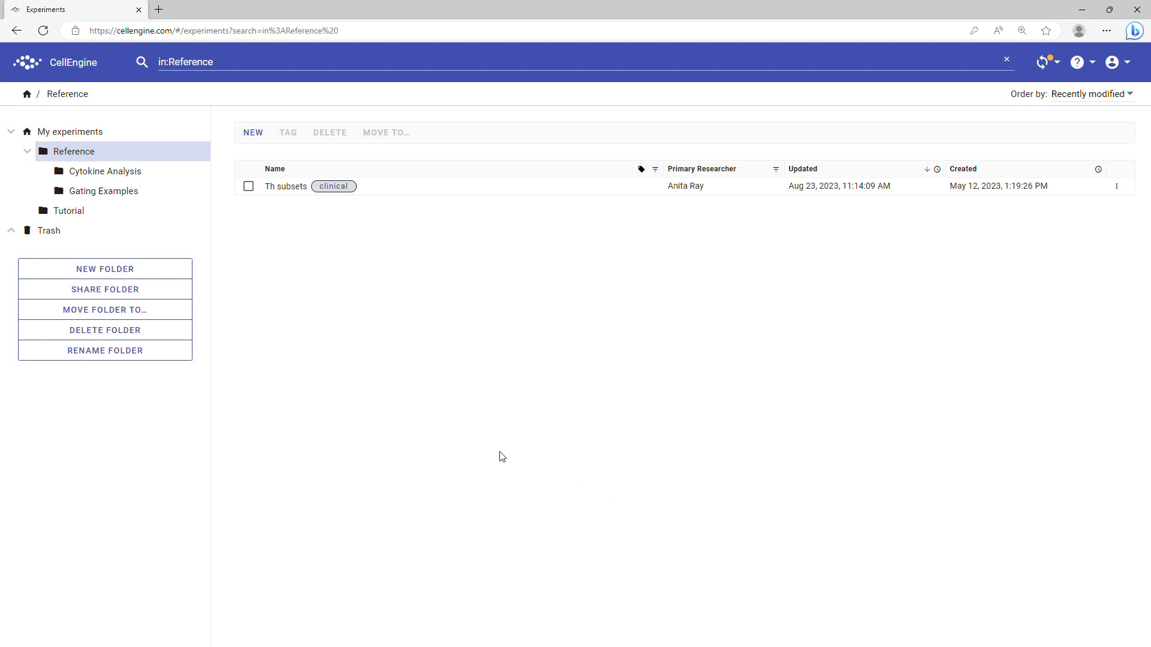
# Create a new experiment in the Tutorial folder named 'Annotation Setup'
pyautogui.click(85, 216)
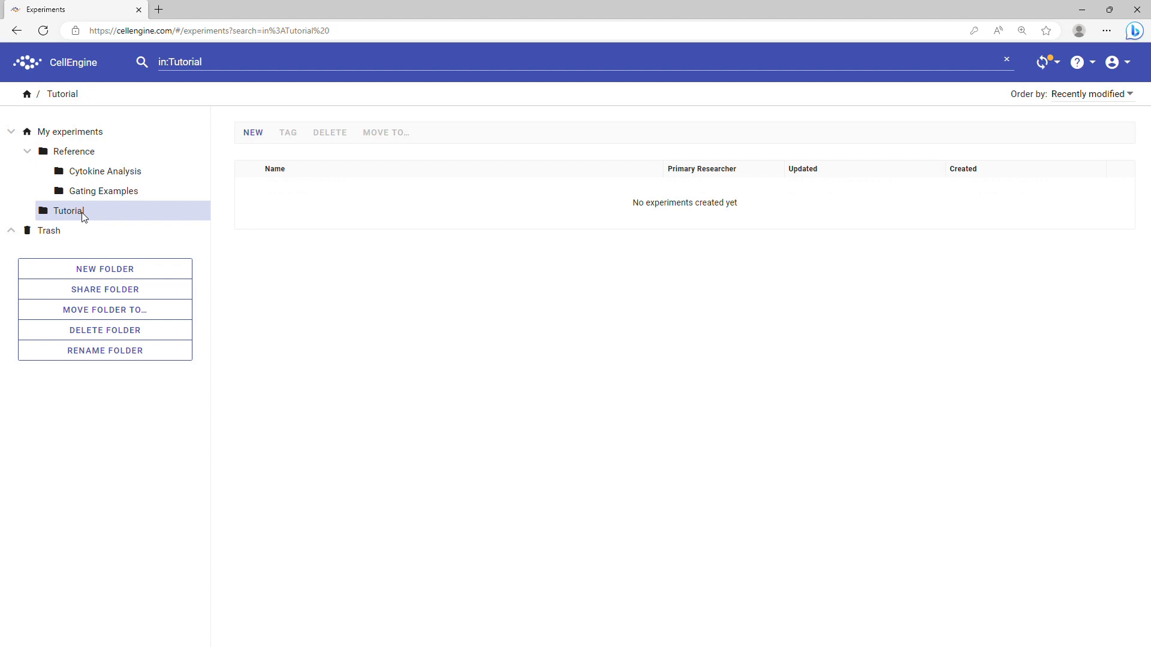
pyautogui.click(253, 133)
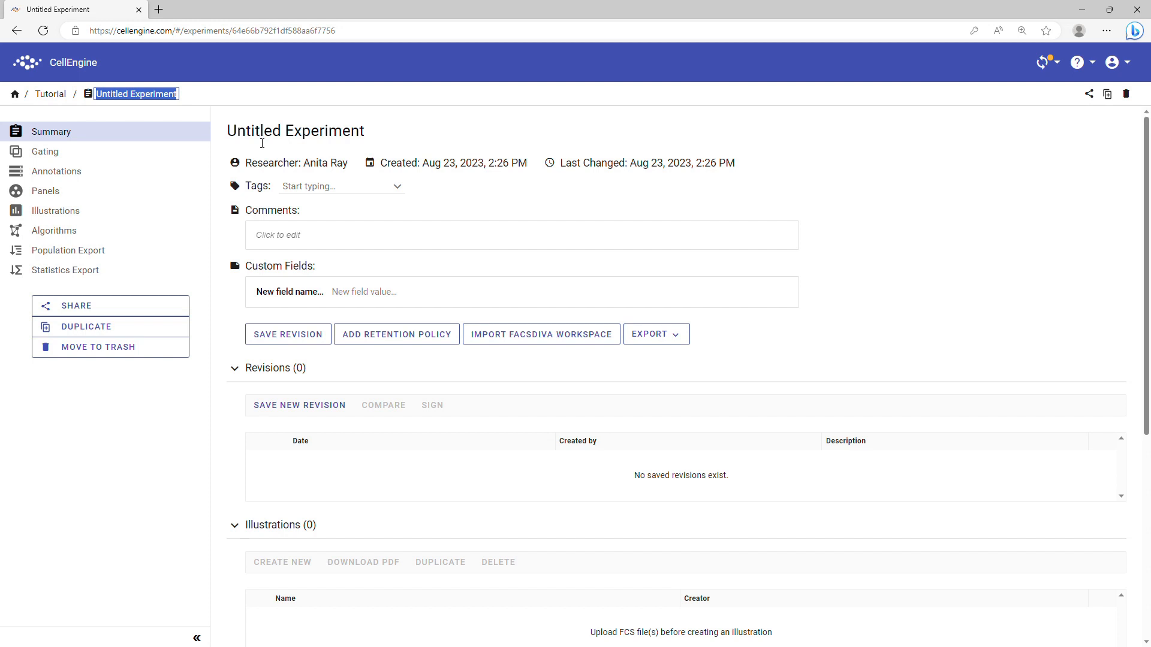
pyautogui.write('Annotation S')
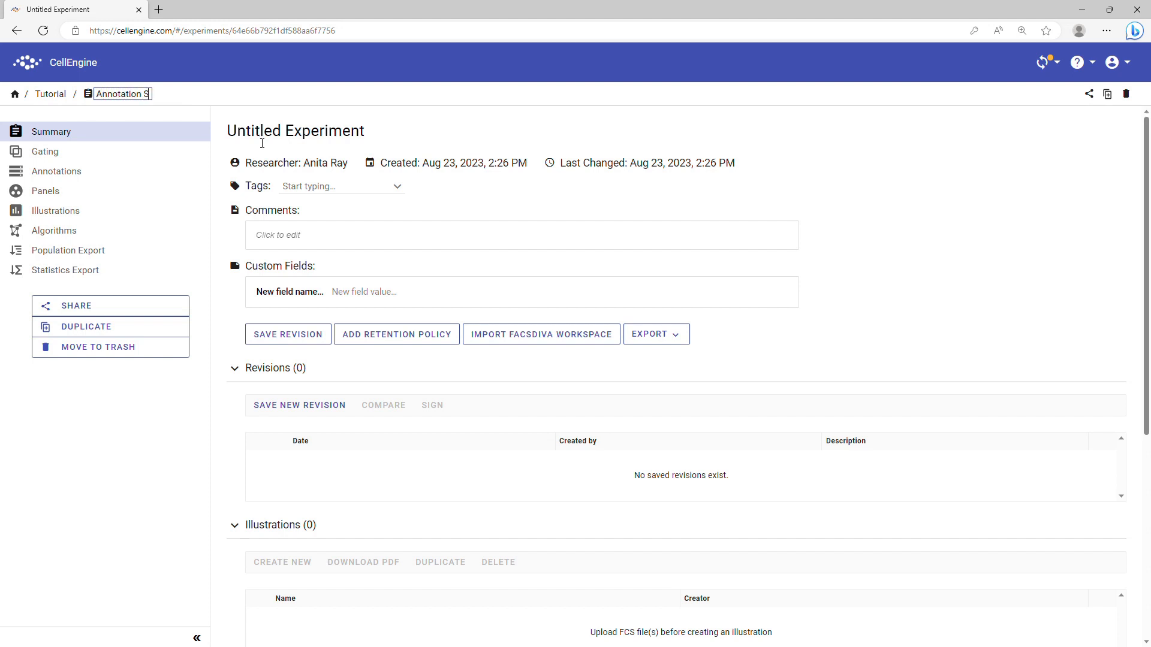
pyautogui.write('etup')
pyautogui.press('Return')
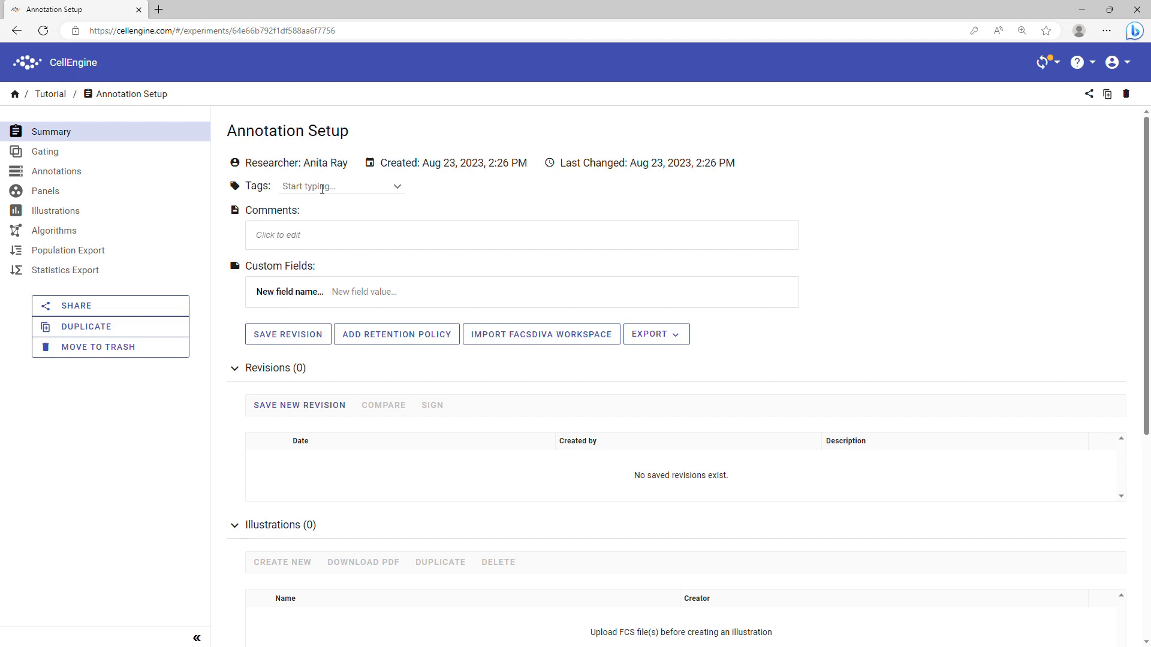
# Tag the experiment as tutorial and PBMC
pyautogui.click(322, 190)
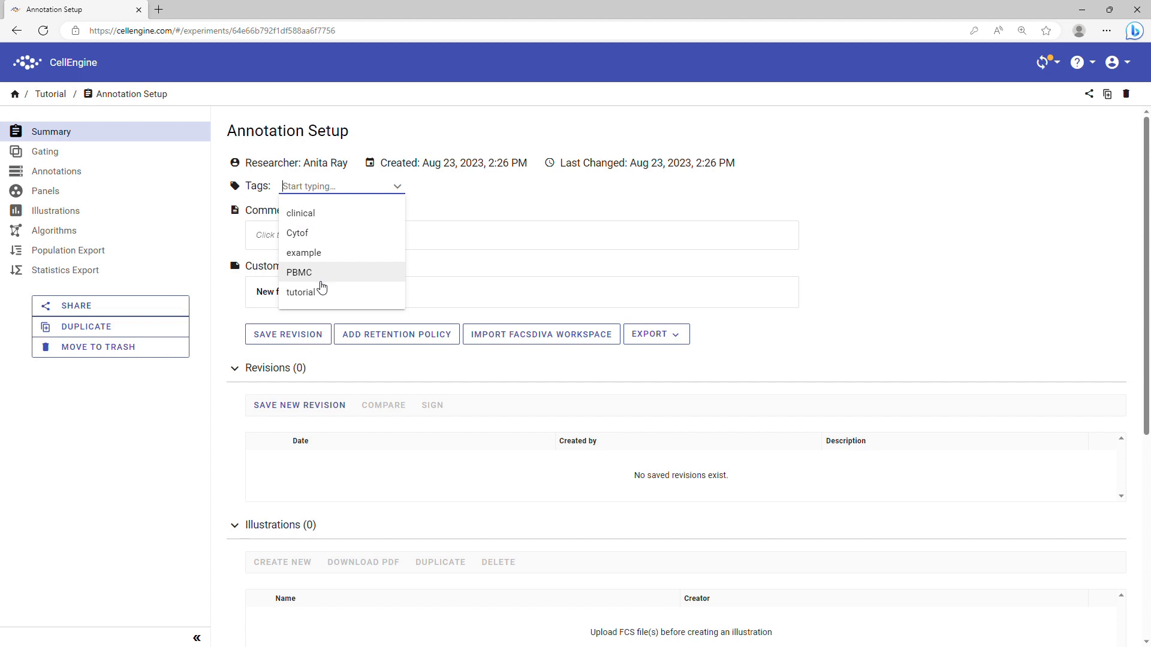
pyautogui.click(321, 292)
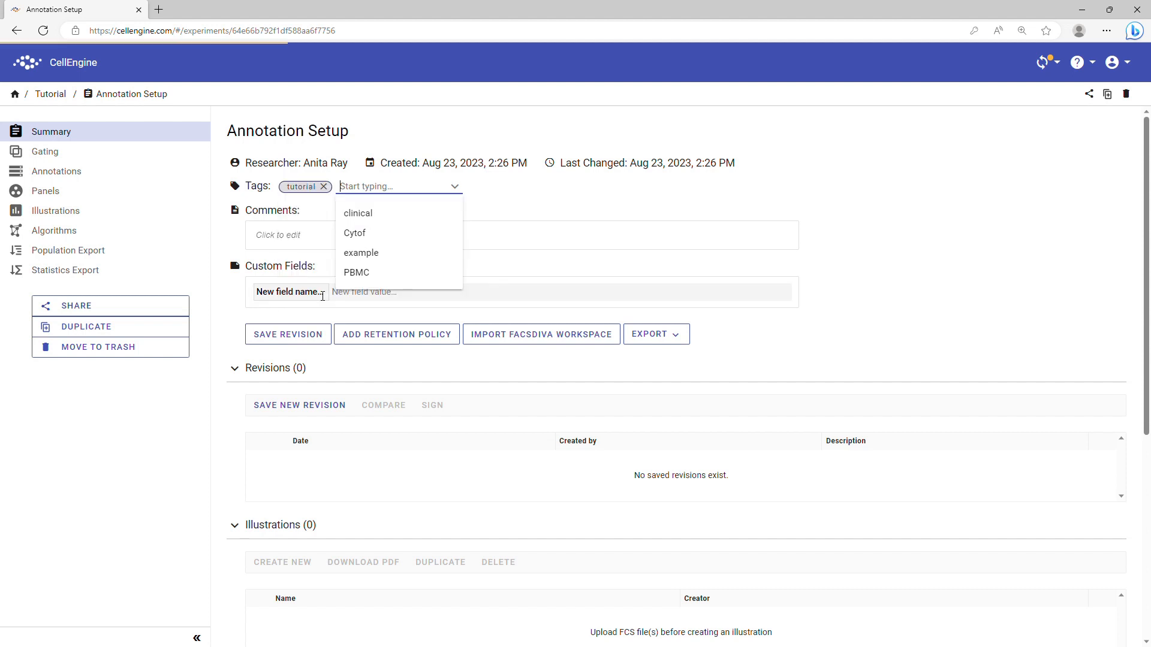
pyautogui.click(367, 273)
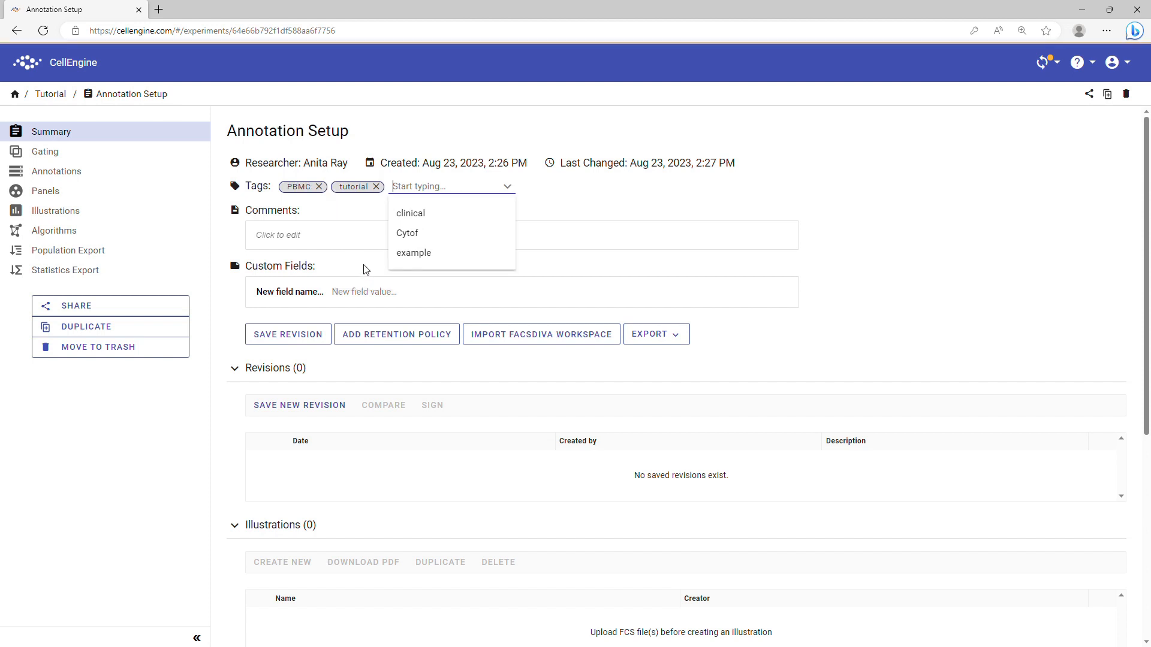
pyautogui.click(599, 205)
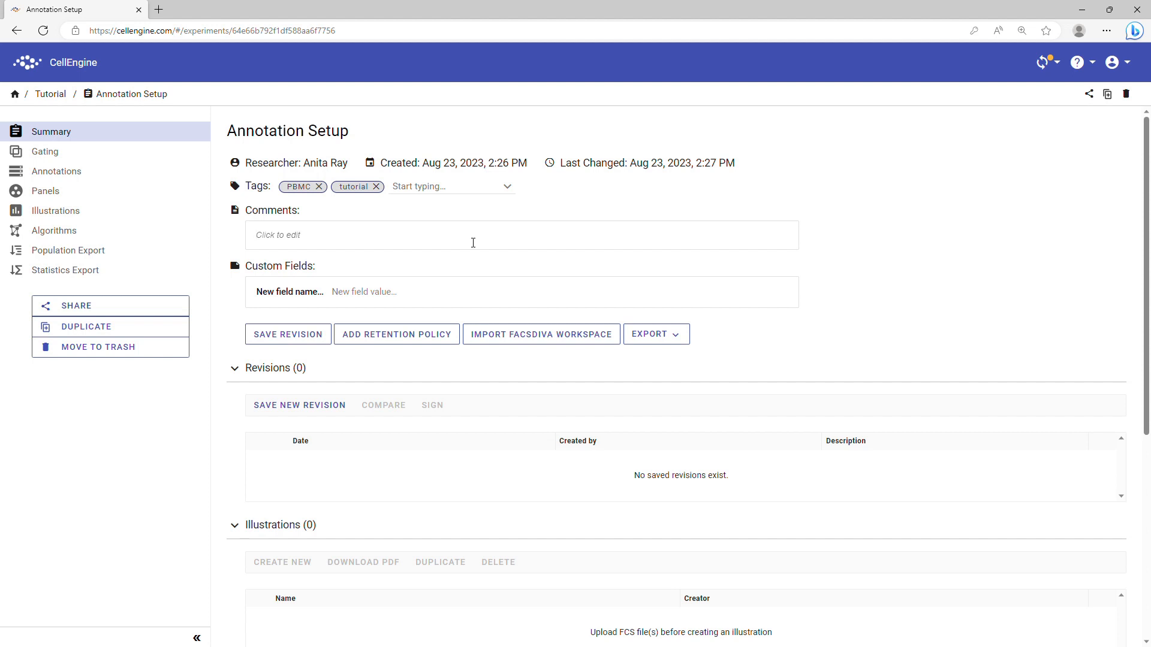
# Add a Study ID custom field with the value A101
pyautogui.click(291, 293)
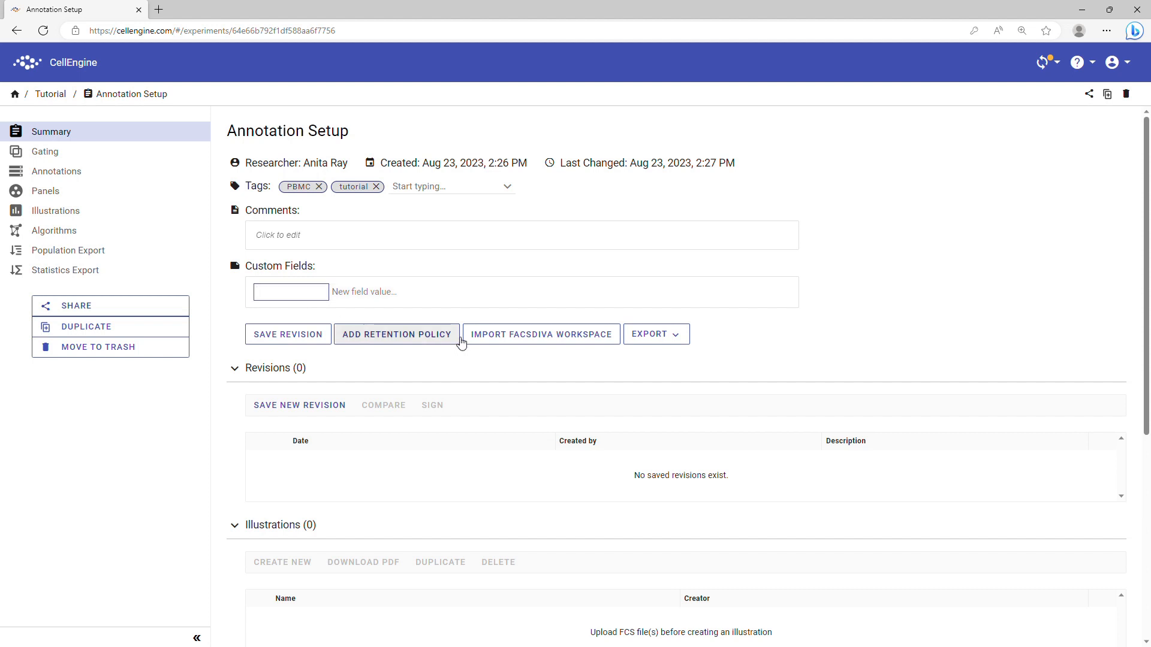
pyautogui.write('Study ID')
pyautogui.press('Tab')
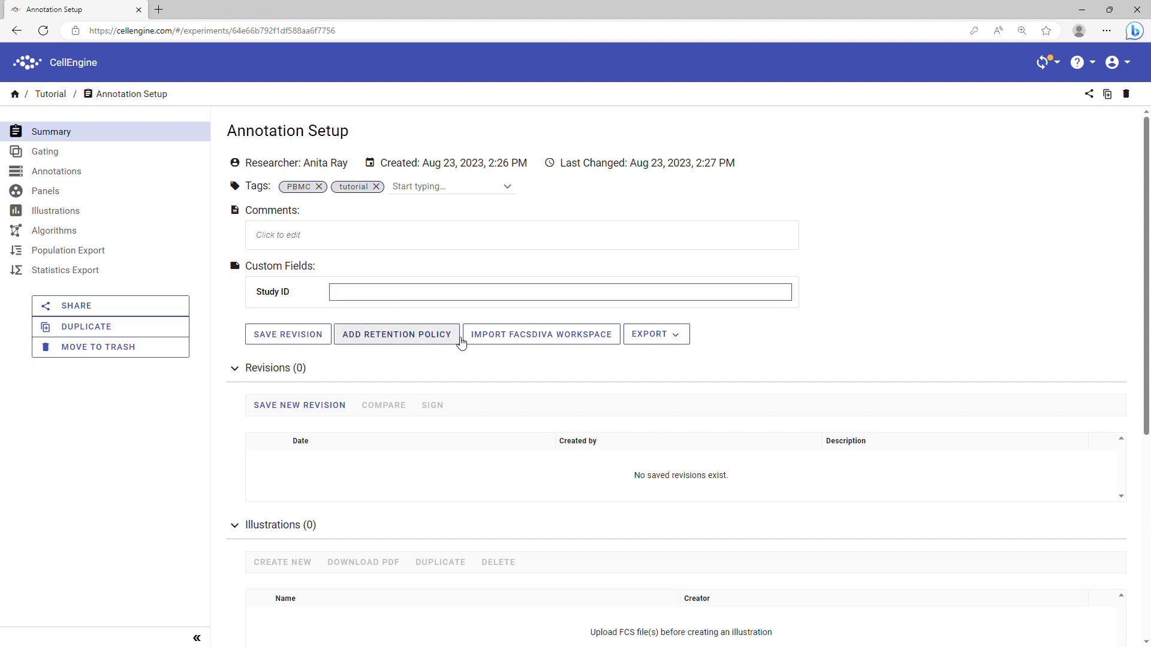
pyautogui.write('A101')
pyautogui.press('Return')
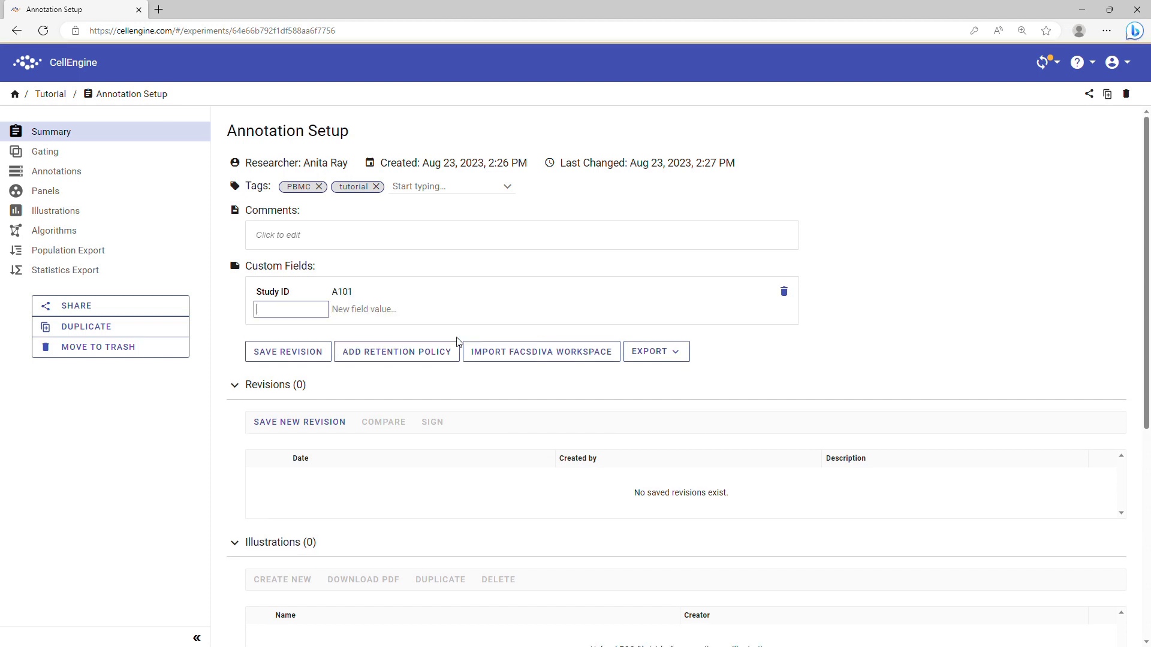
pyautogui.click(801, 378)
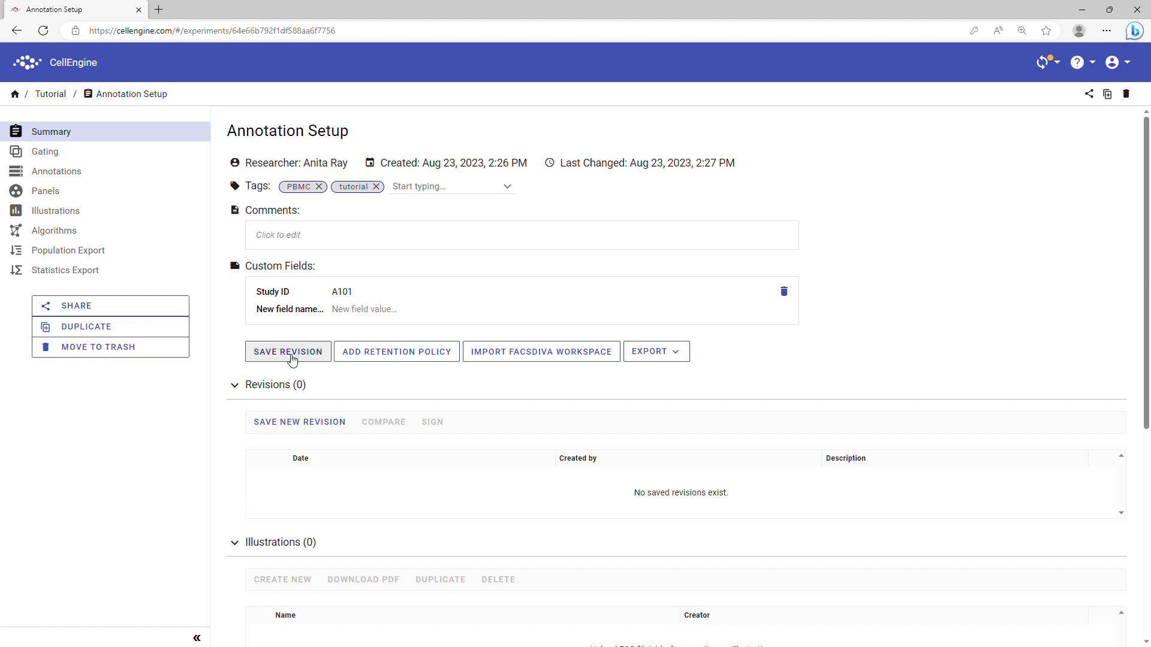
pyautogui.click(291, 357)
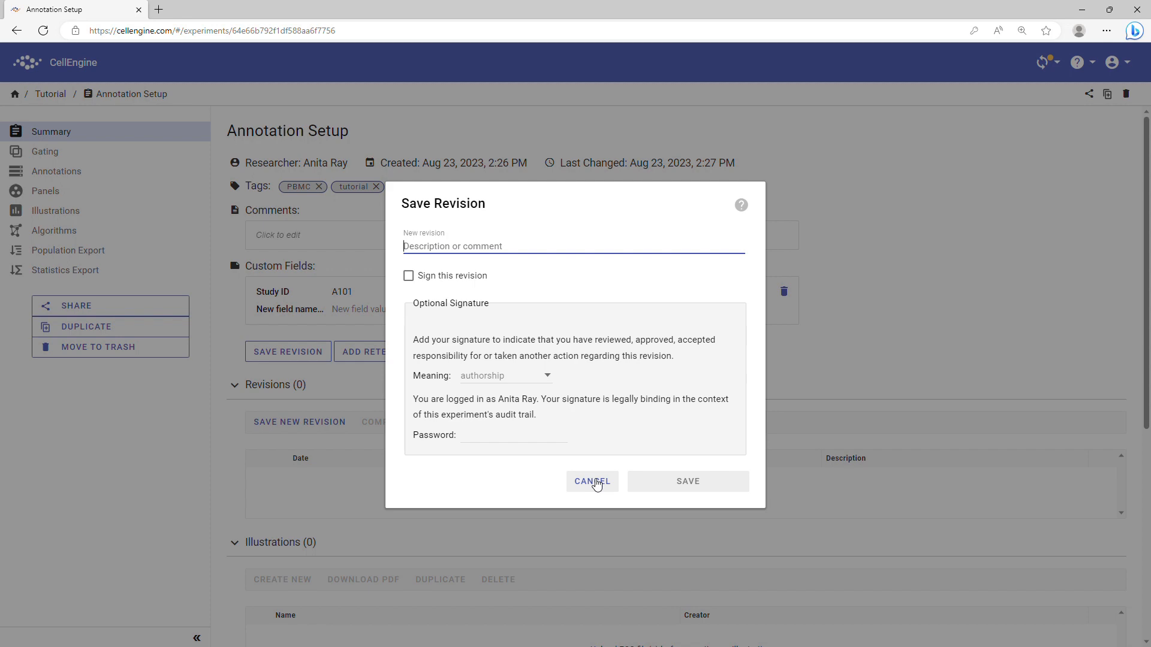
pyautogui.click(597, 484)
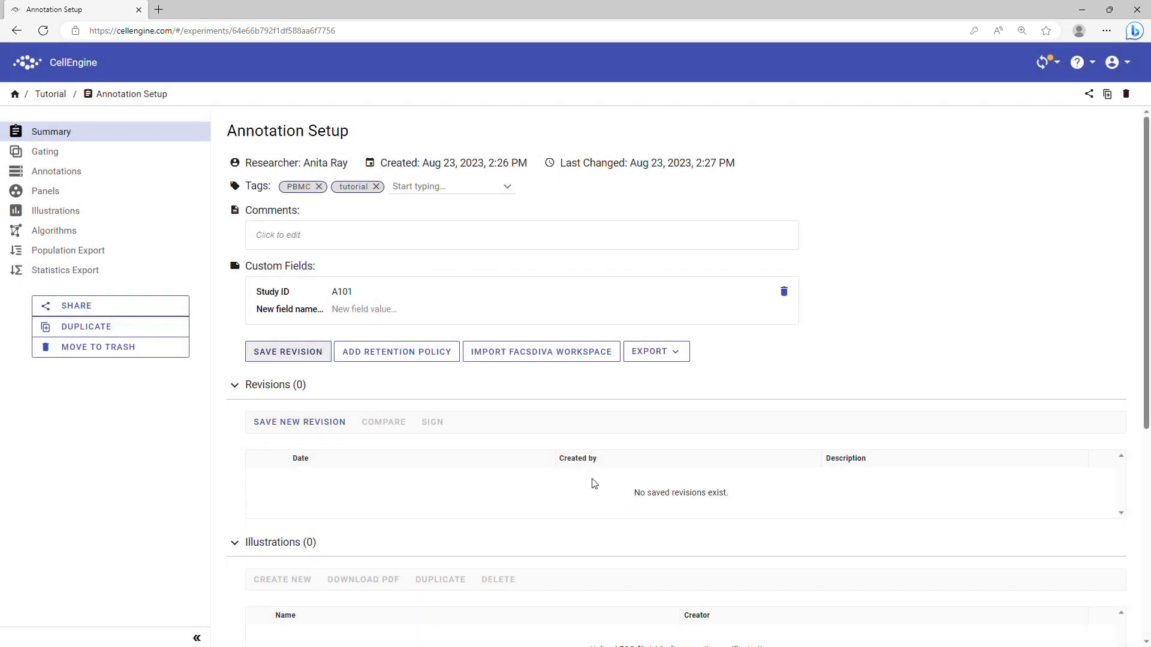
pyautogui.scroll(-6, 593, 483)
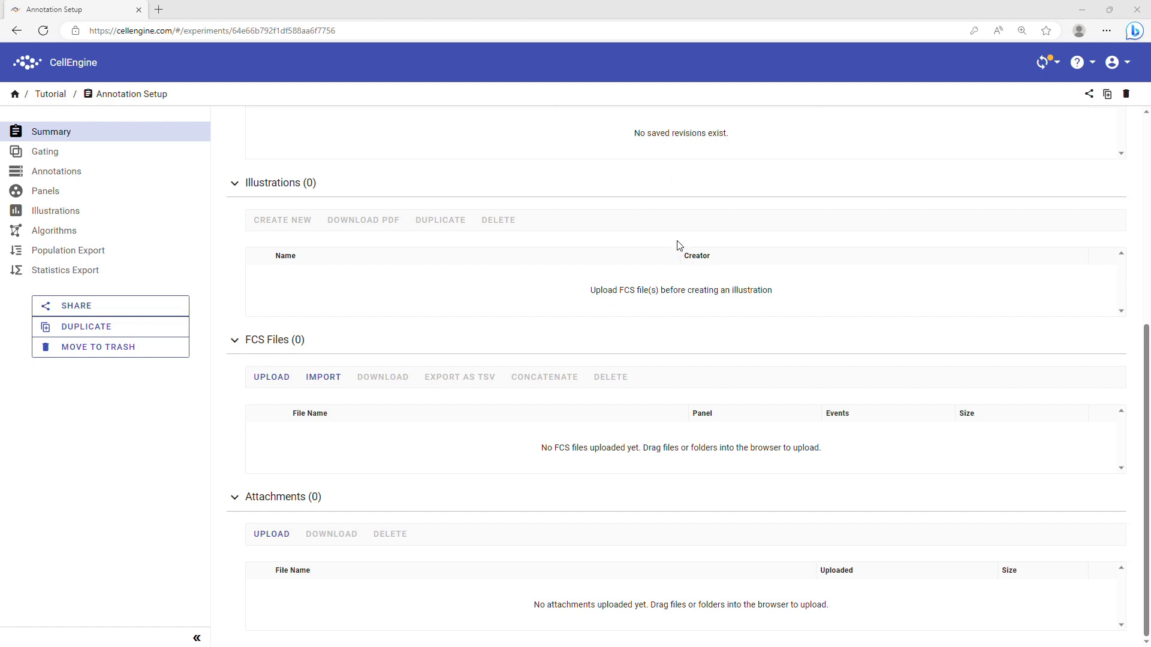
# Upload the six FCS files into Annotation Setup and check the upload job's progress
pyautogui.moveTo(0, 246); pyautogui.dragTo(309, 268)
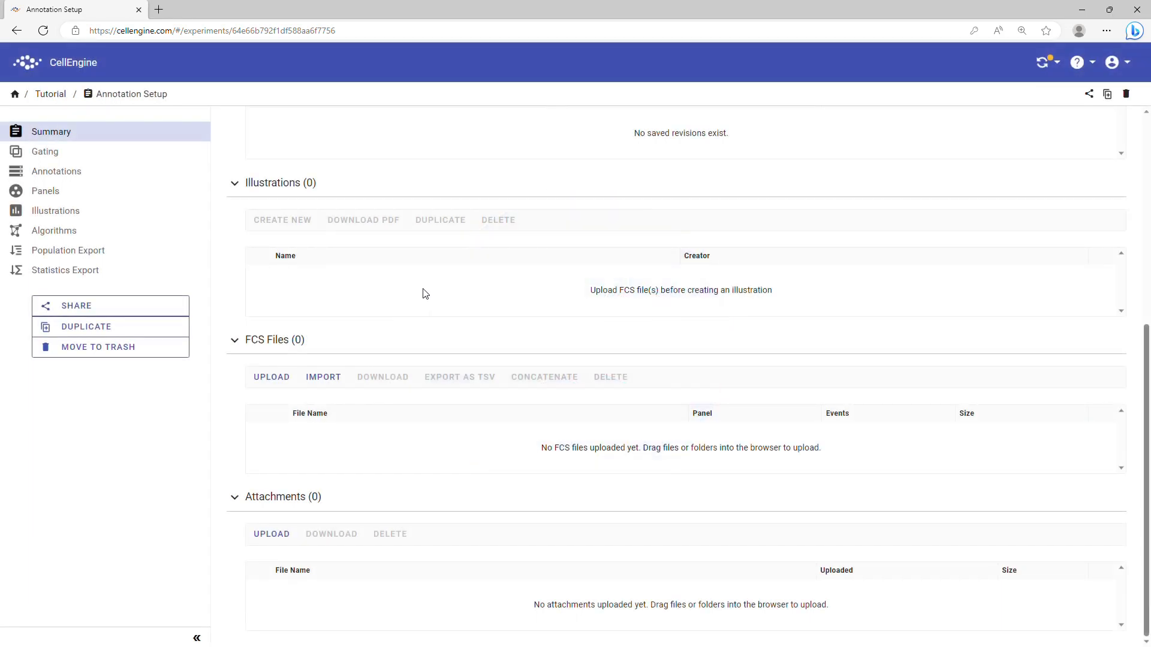
pyautogui.click(1047, 61)
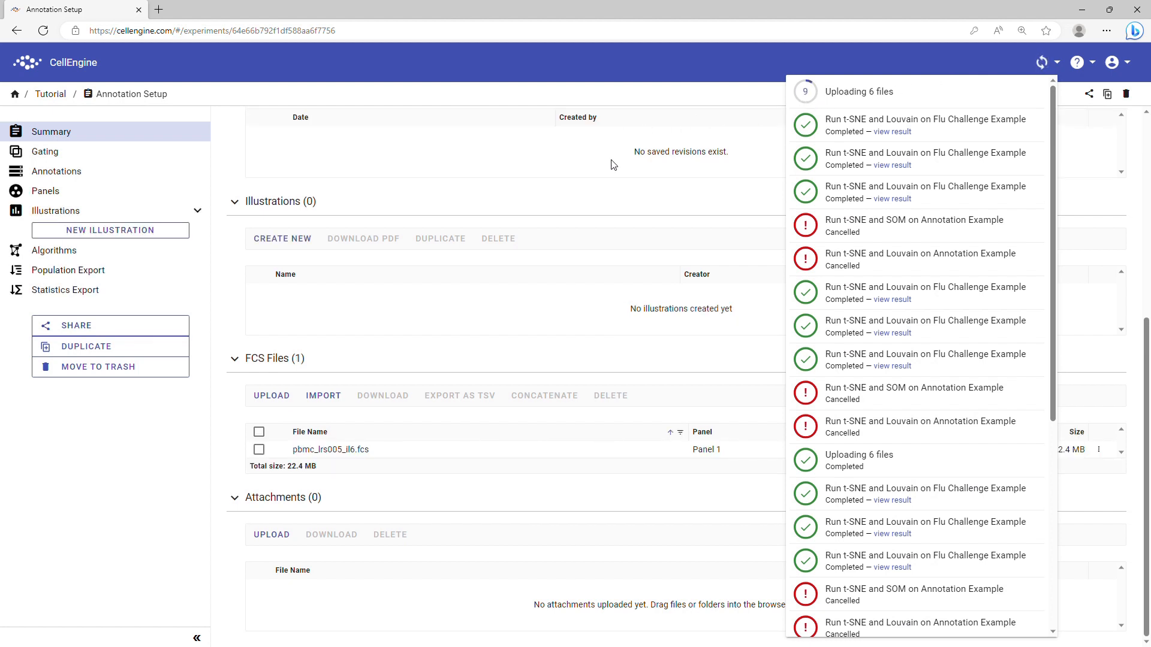
pyautogui.click(574, 164)
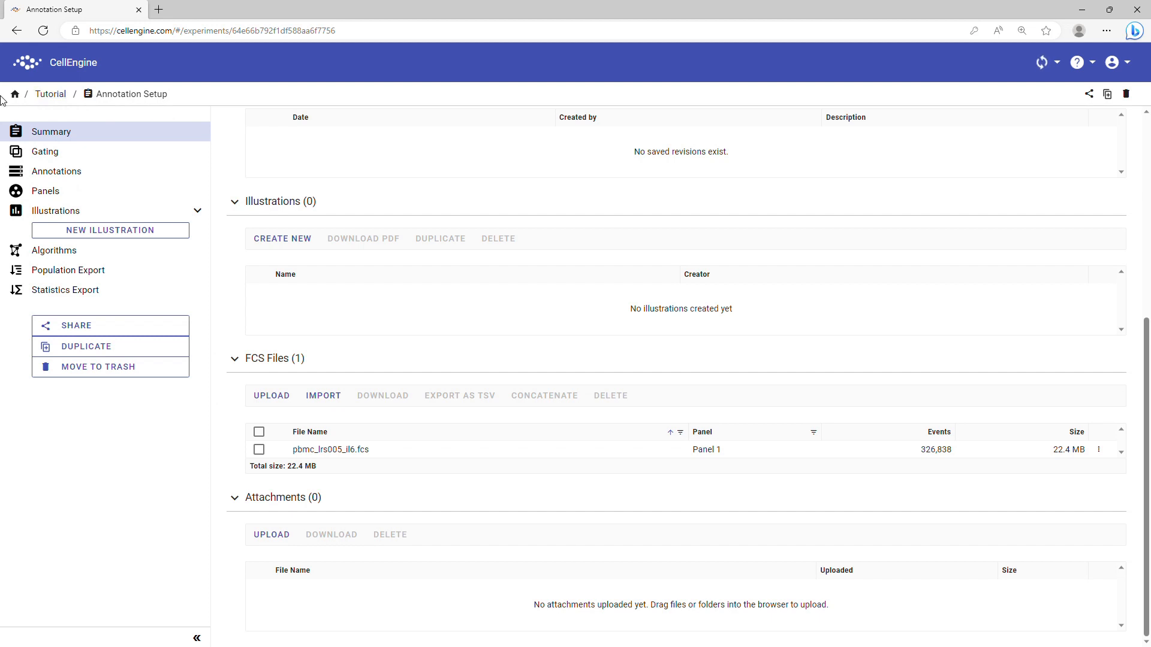
# Return to the Tutorial folder and bring up its sharing settings
pyautogui.click(57, 98)
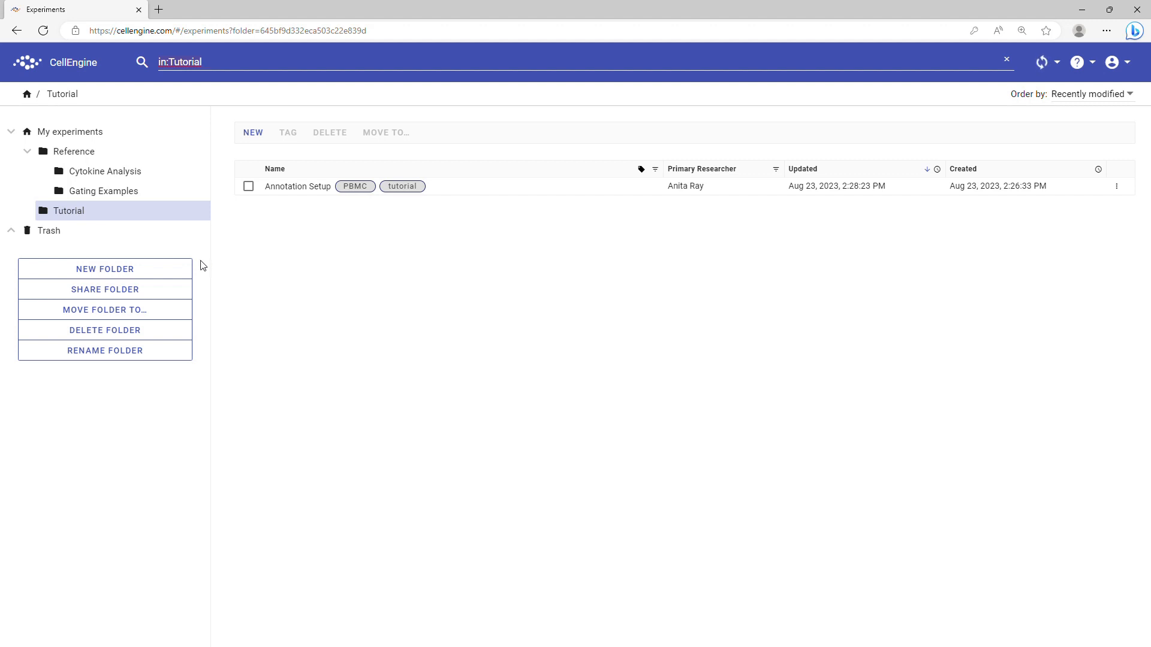
pyautogui.click(157, 289)
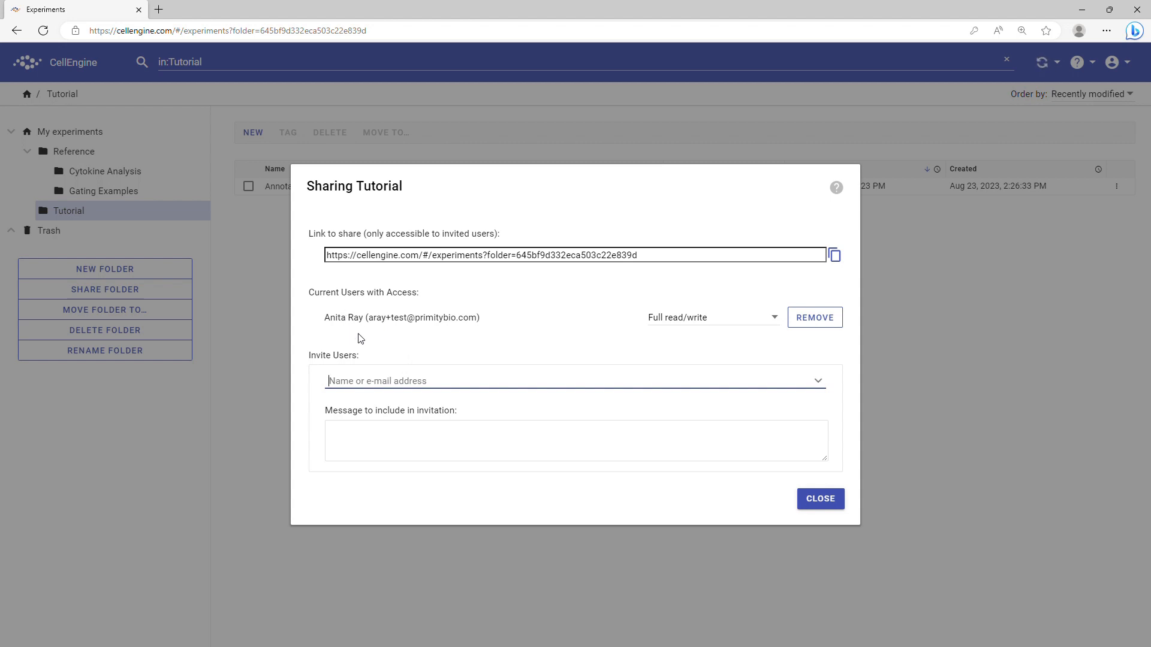
# Invite the CellEngine support account's e-mail to the folder with Basic read/write access
pyautogui.click(700, 325)
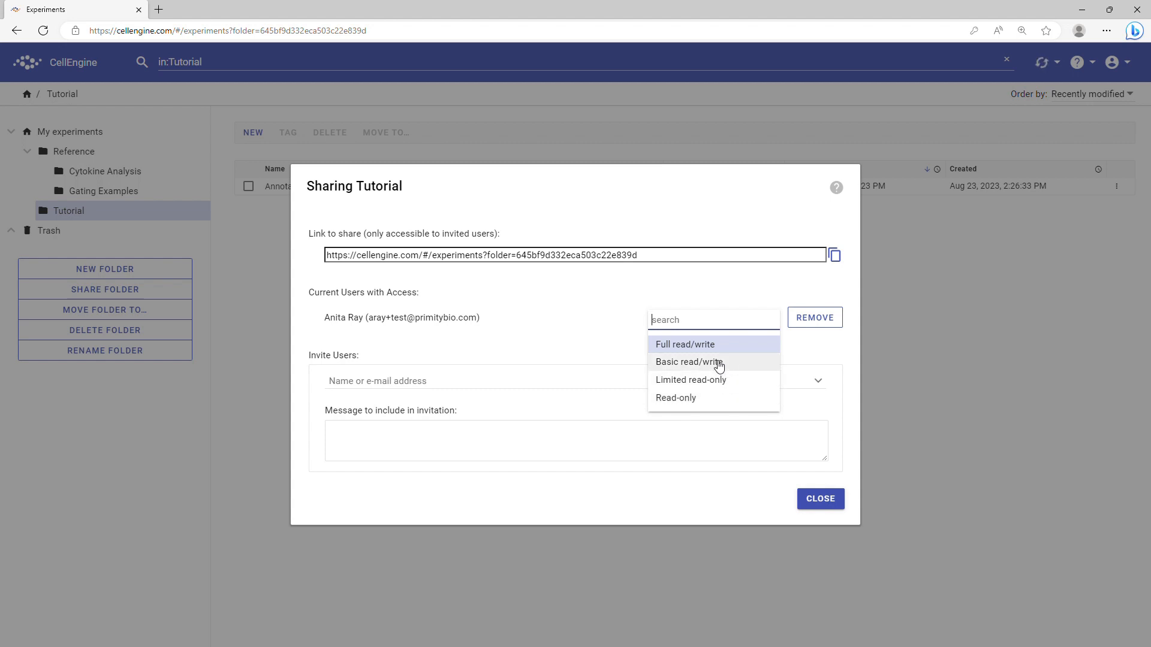
pyautogui.click(536, 334)
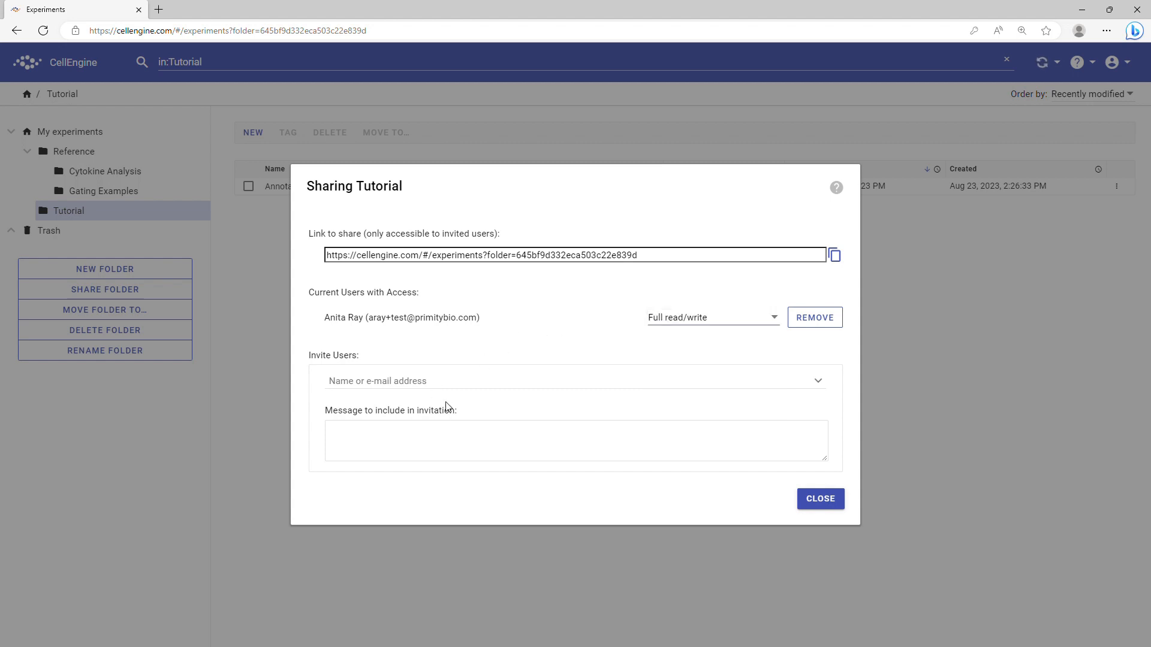
pyautogui.click(379, 382)
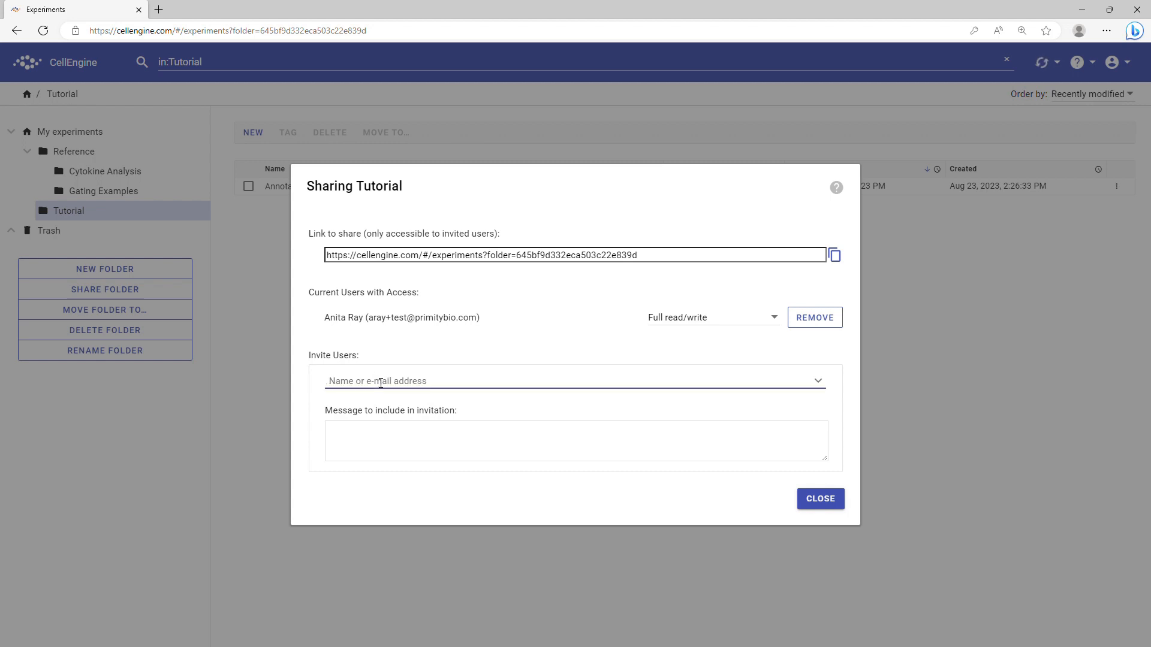
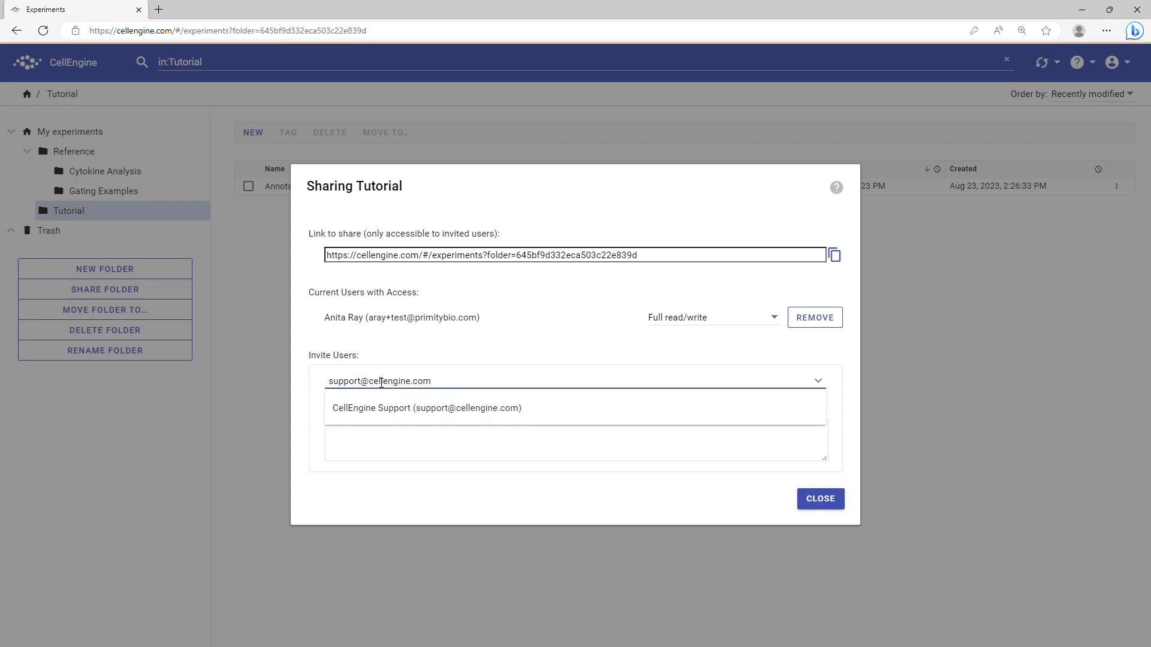
pyautogui.click(420, 416)
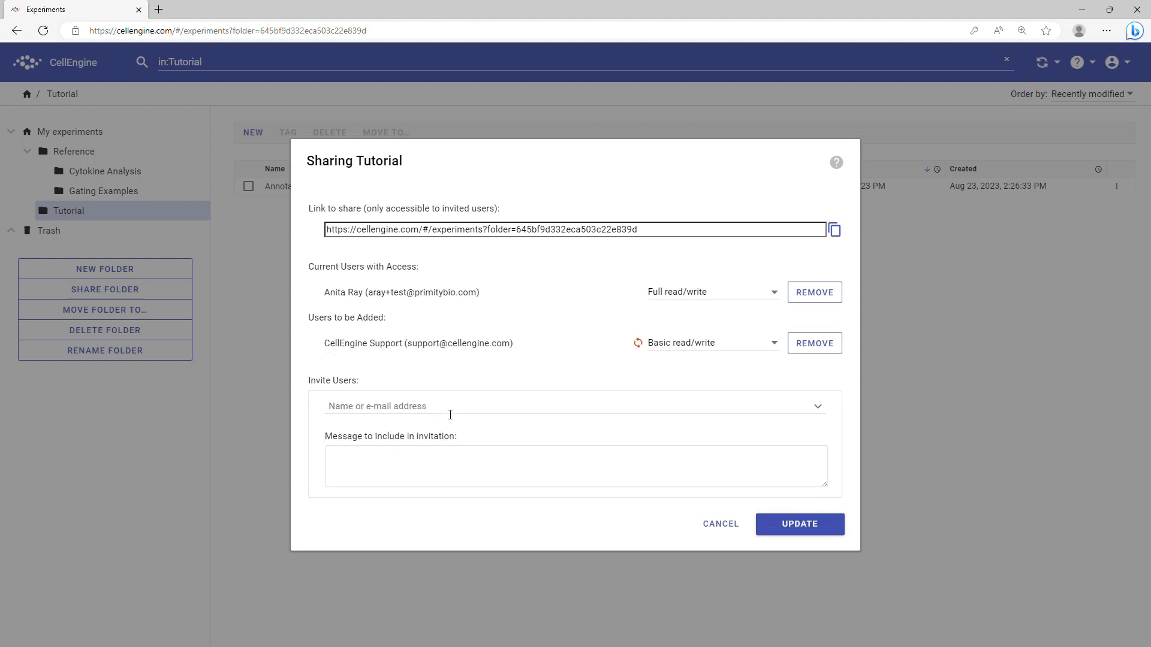
pyautogui.click(676, 344)
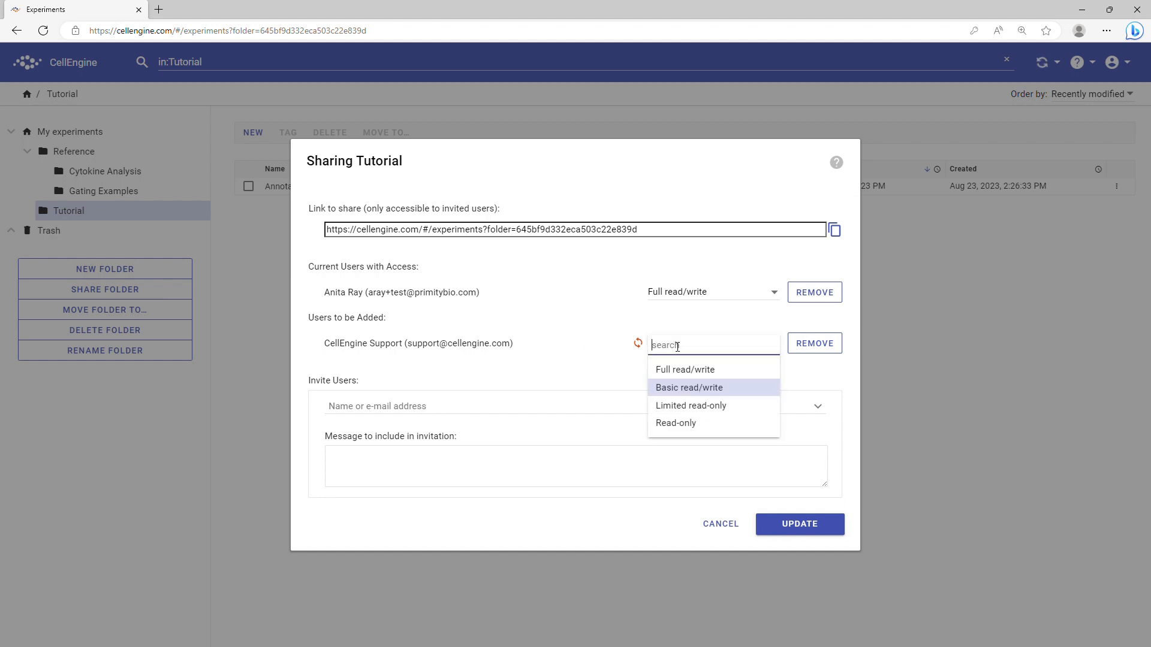
pyautogui.click(681, 389)
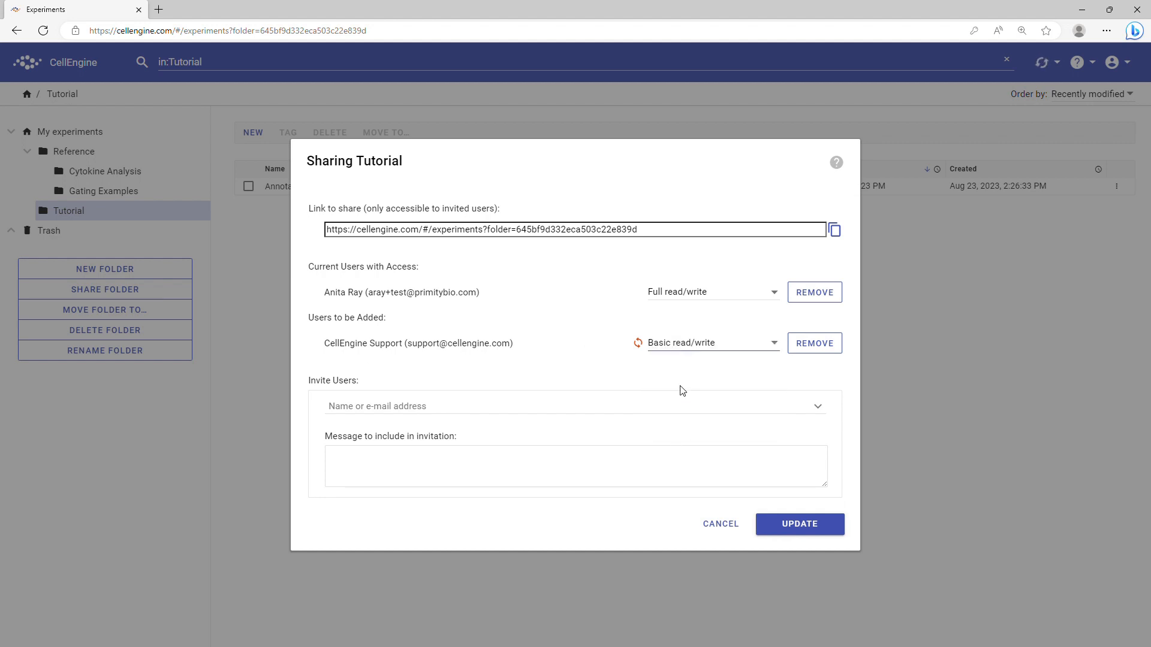
pyautogui.click(781, 527)
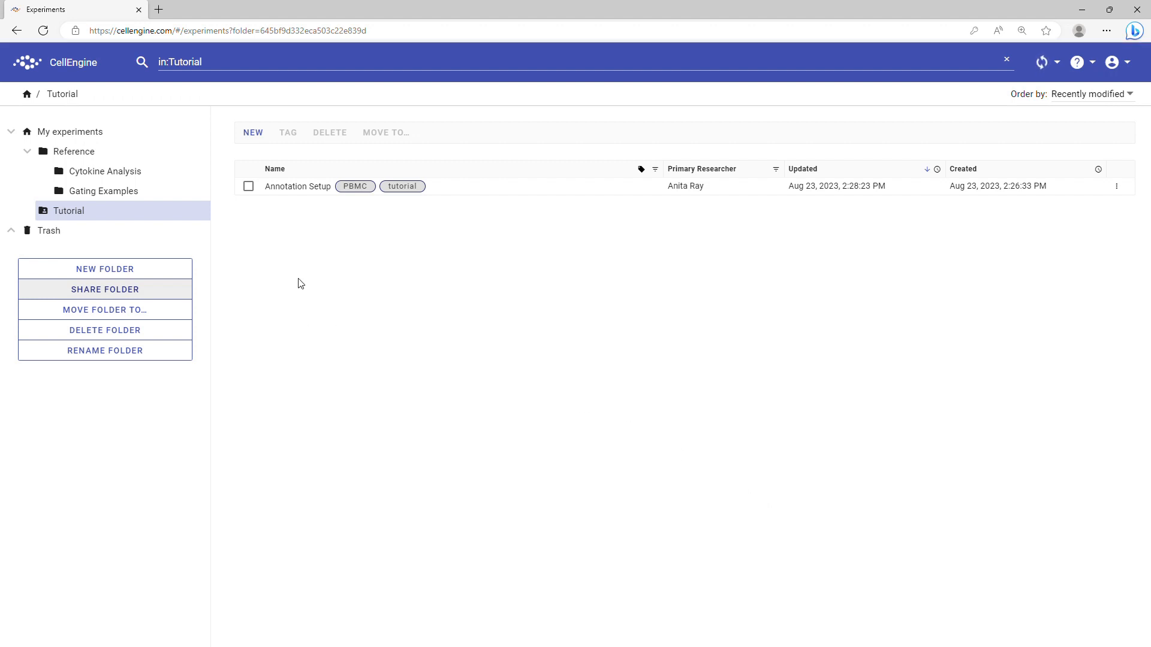
pyautogui.rightClick(300, 187)
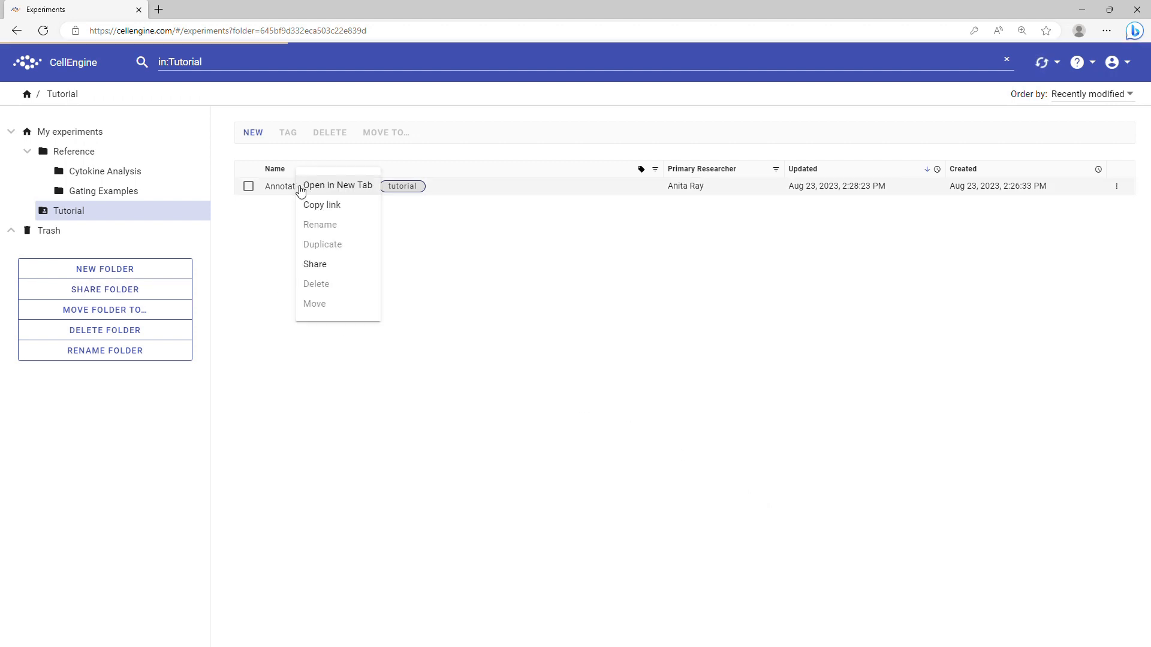
pyautogui.click(321, 263)
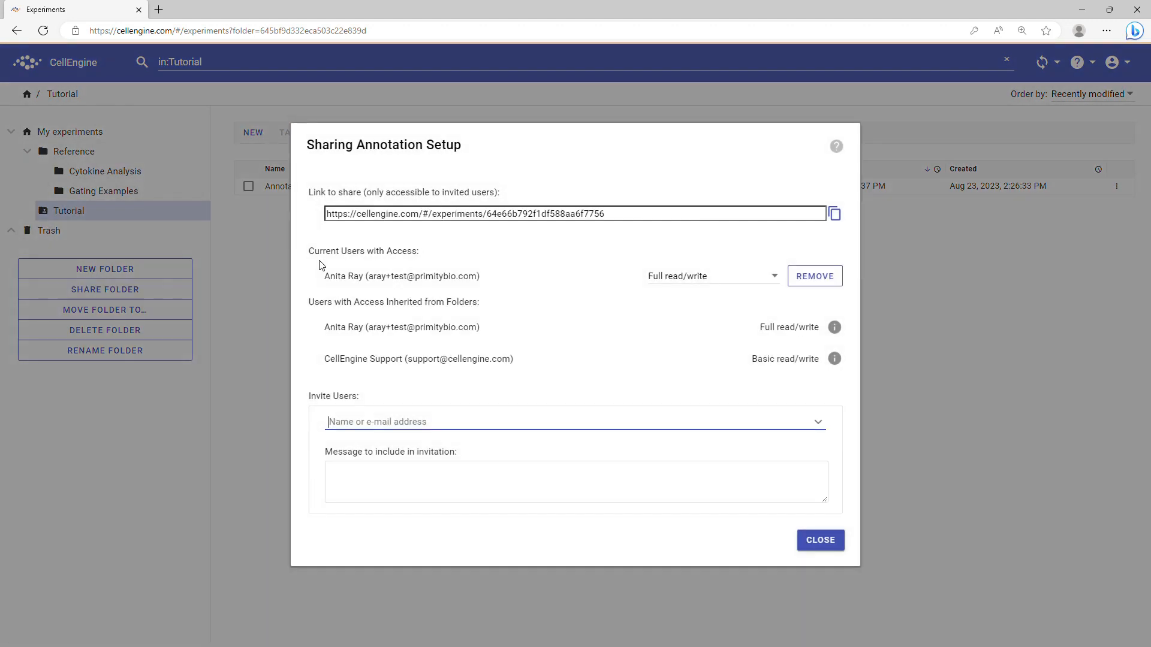
pyautogui.moveTo(332, 364); pyautogui.dragTo(524, 367)
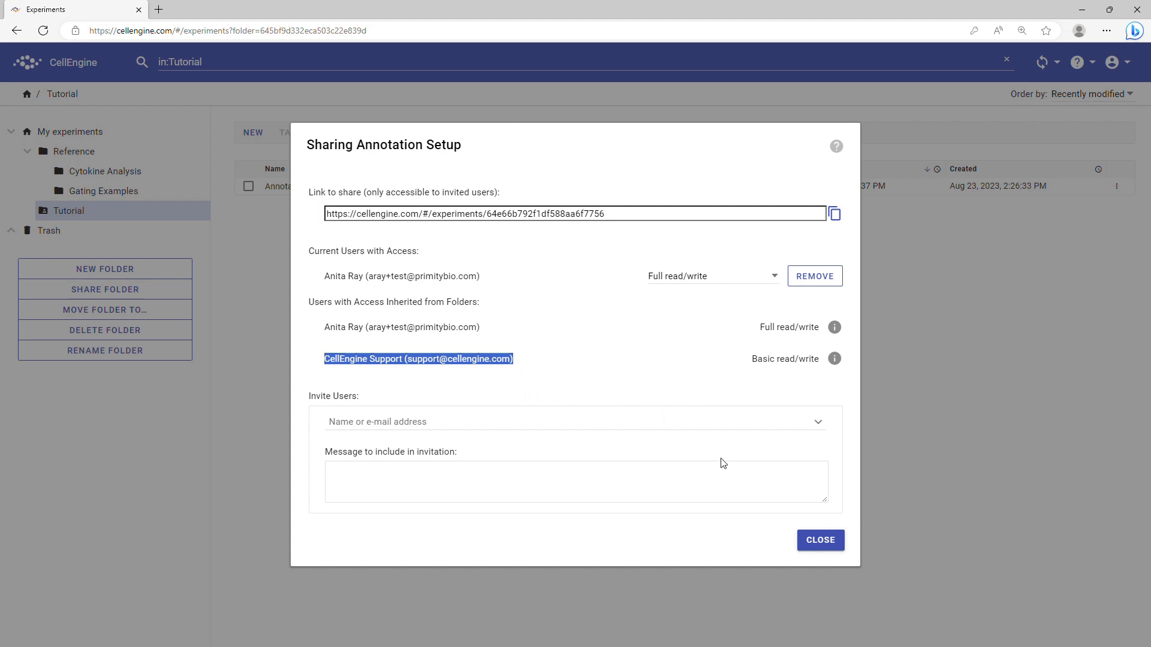
pyautogui.click(819, 547)
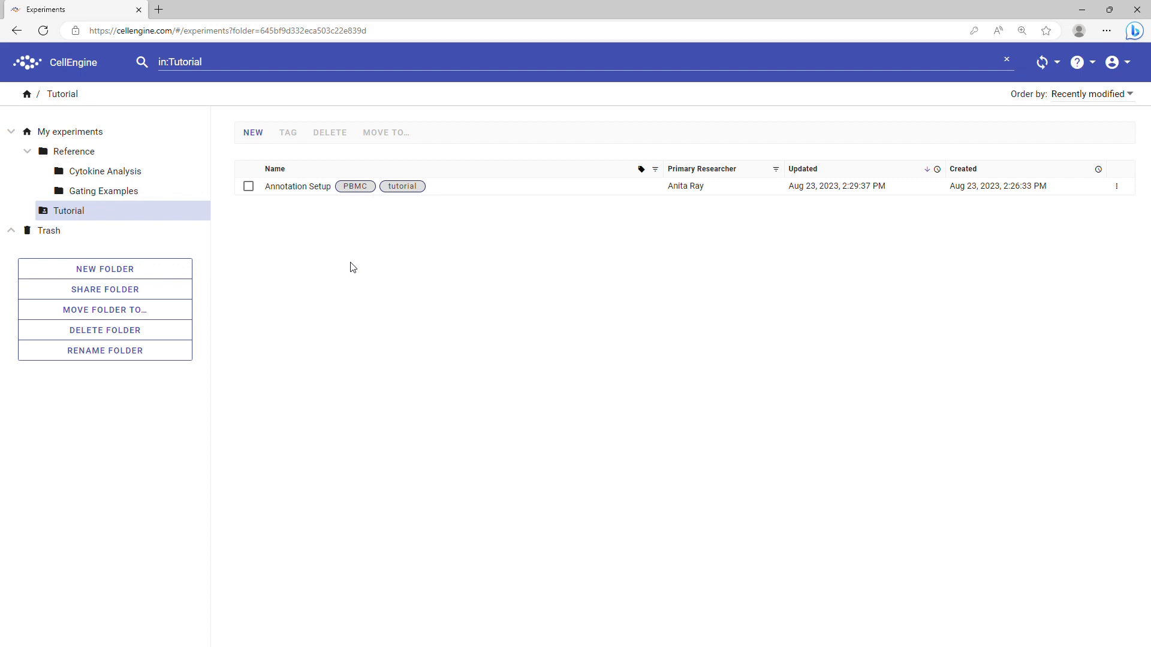
# Open the Annotation Setup experiment and show its annotations table of five FCS files
pyautogui.click(302, 187)
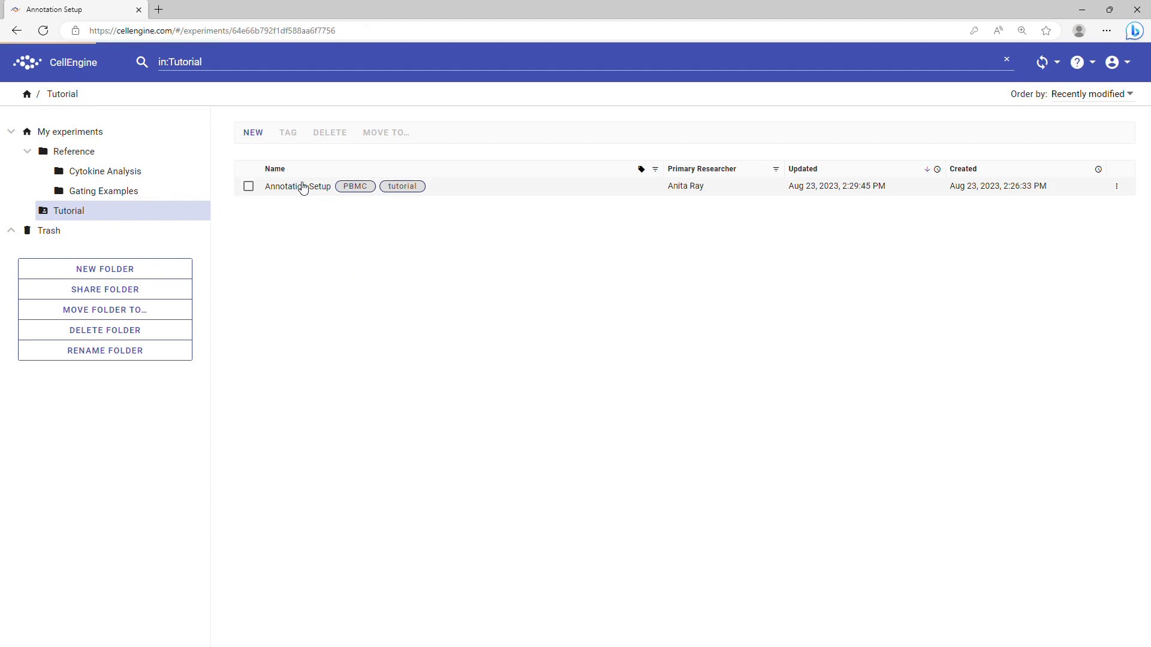
pyautogui.scroll(-7, 483, 318)
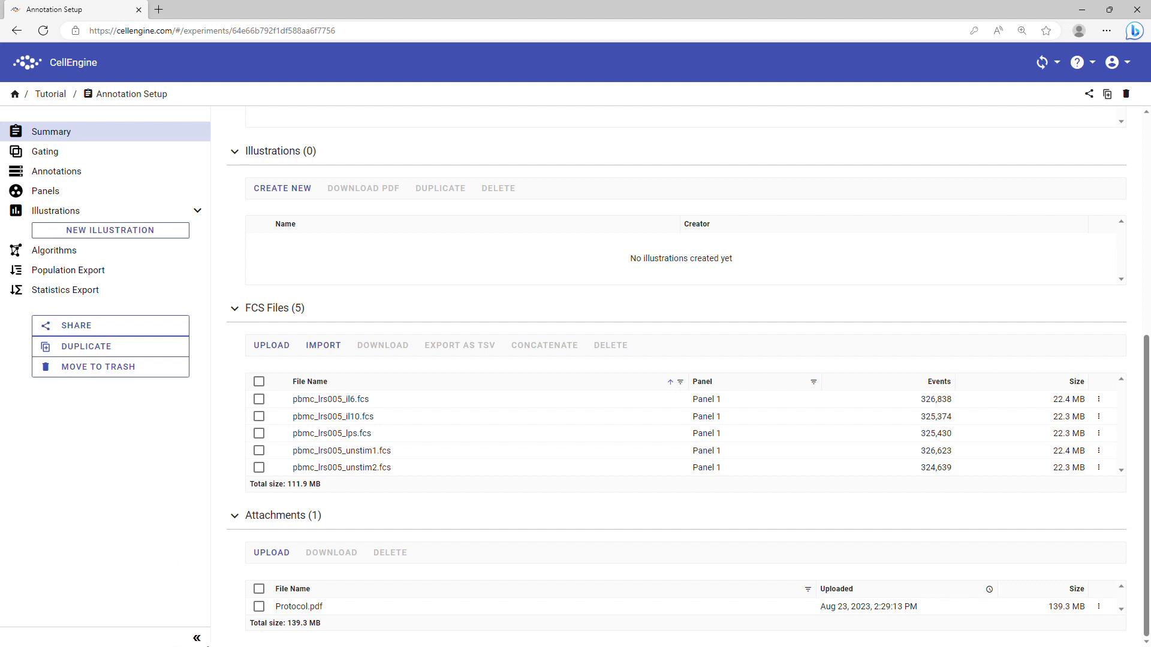
pyautogui.click(197, 639)
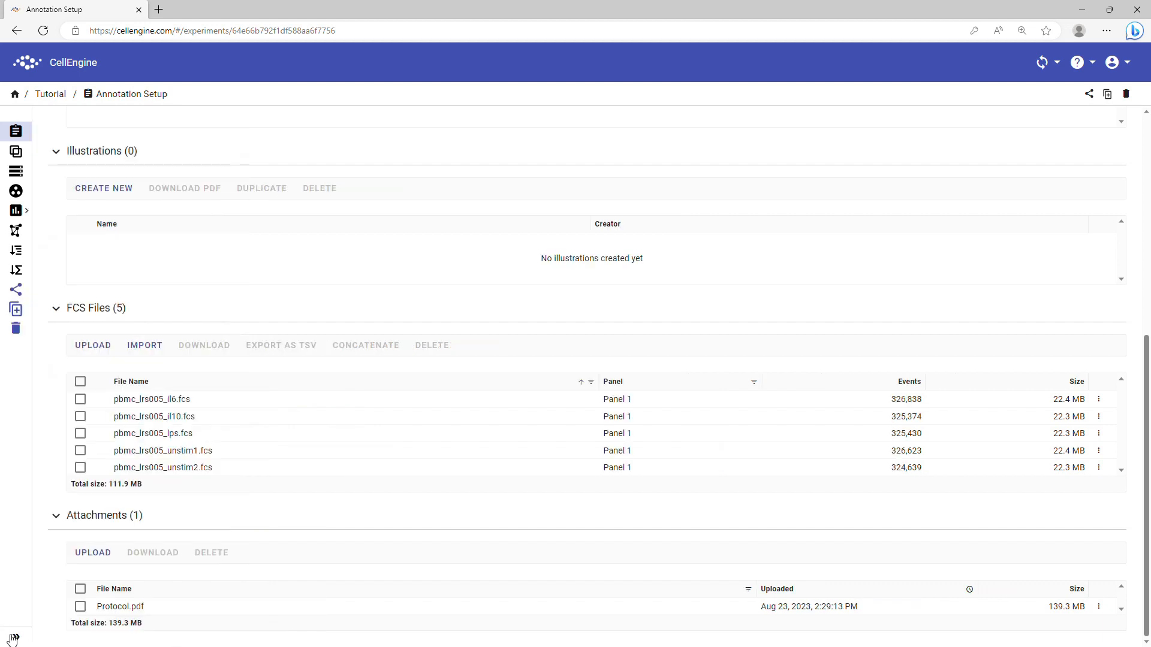
pyautogui.click(17, 638)
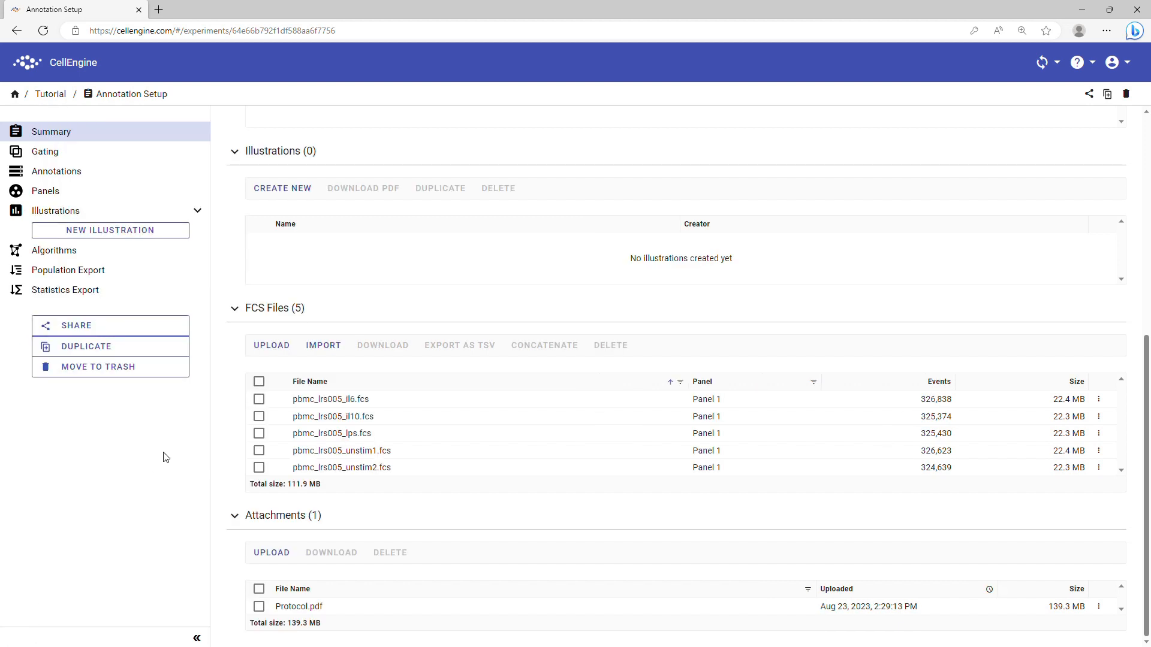
pyautogui.click(105, 172)
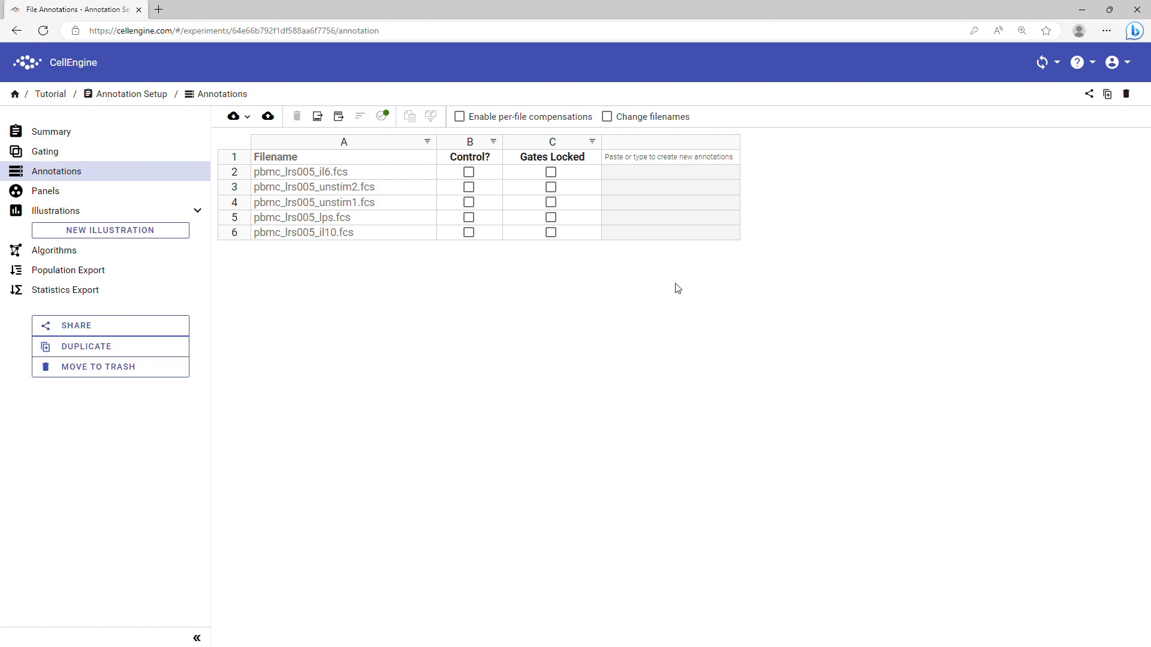
# Add a Treatment column giving pbmc_lrs005_il6.fcs the value IL6, then open Import Annotations
pyautogui.click(631, 158)
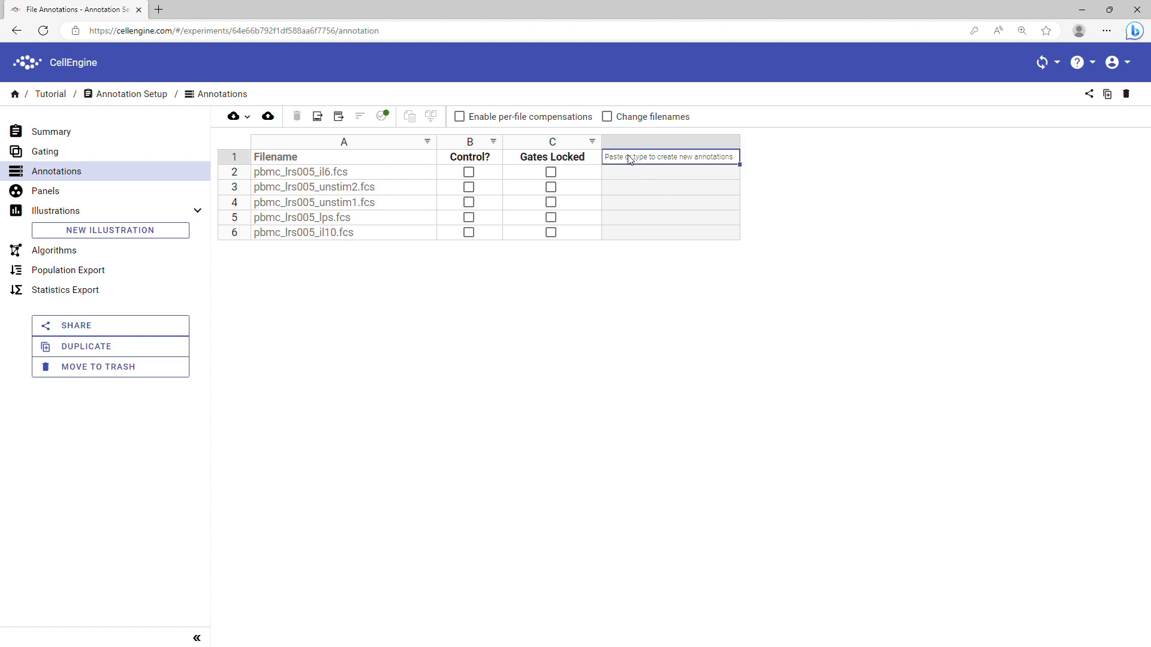
pyautogui.write('Trea')
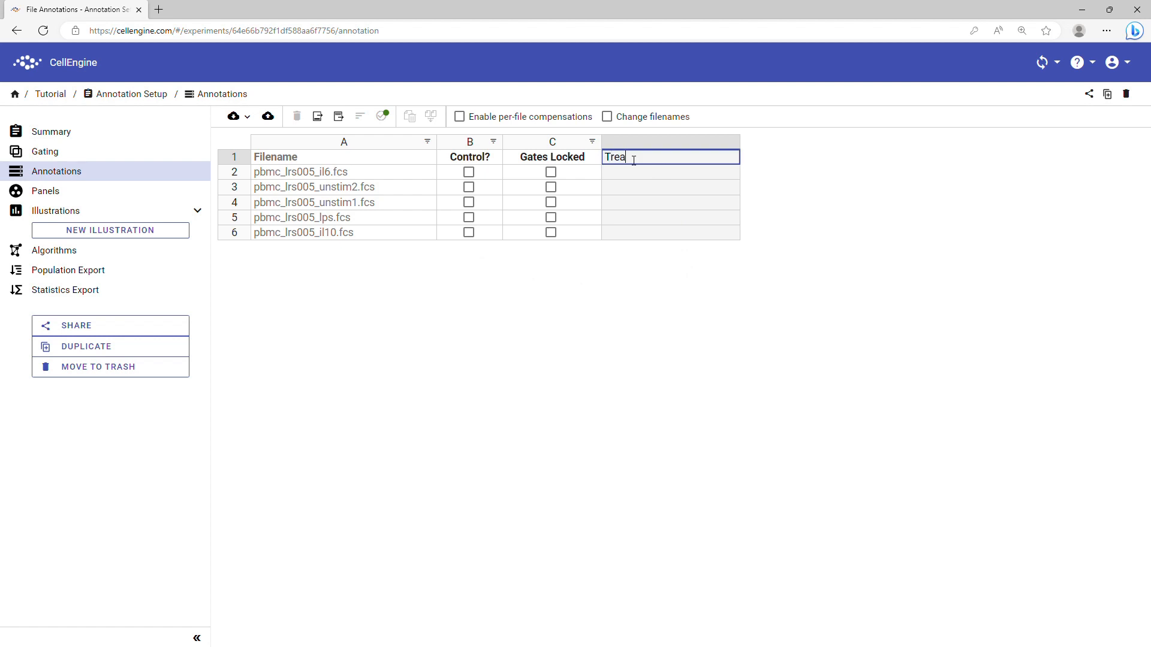
pyautogui.write('tment')
pyautogui.press('Return')
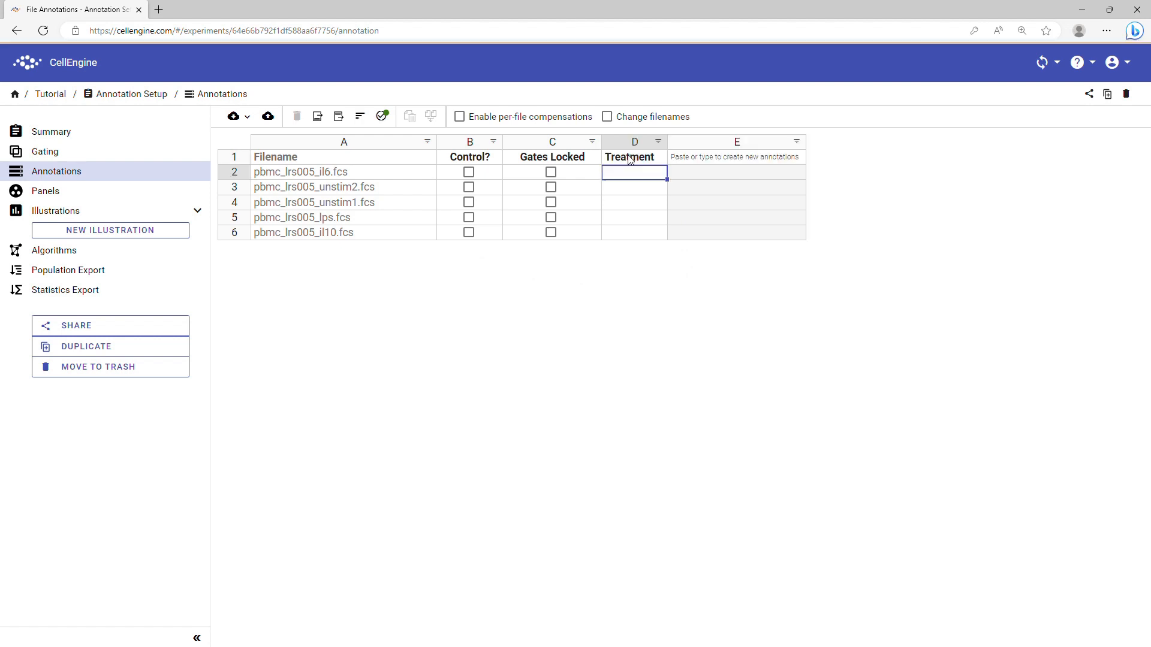
pyautogui.write('IL')
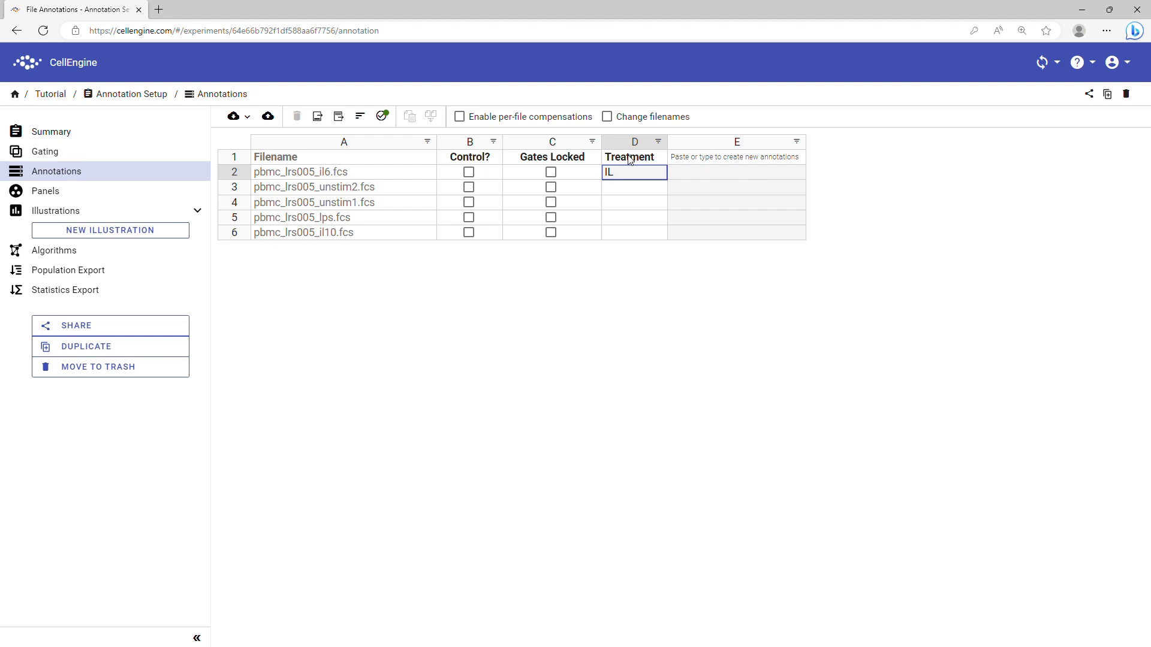
pyautogui.write('6')
pyautogui.press('Return')
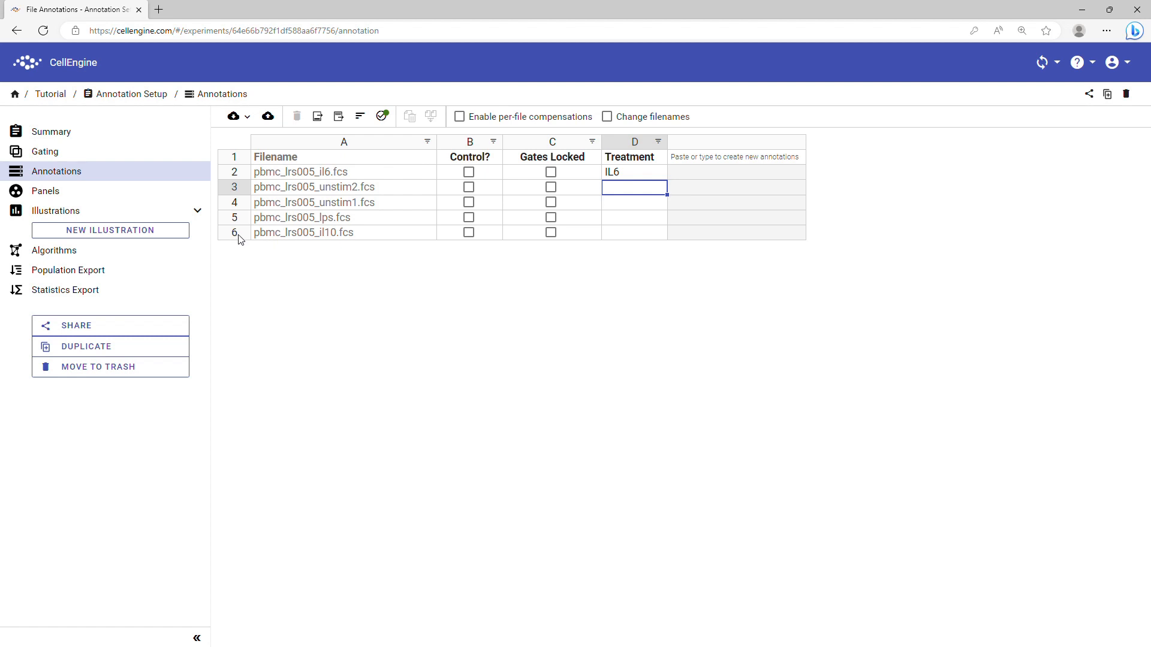
pyautogui.click(268, 118)
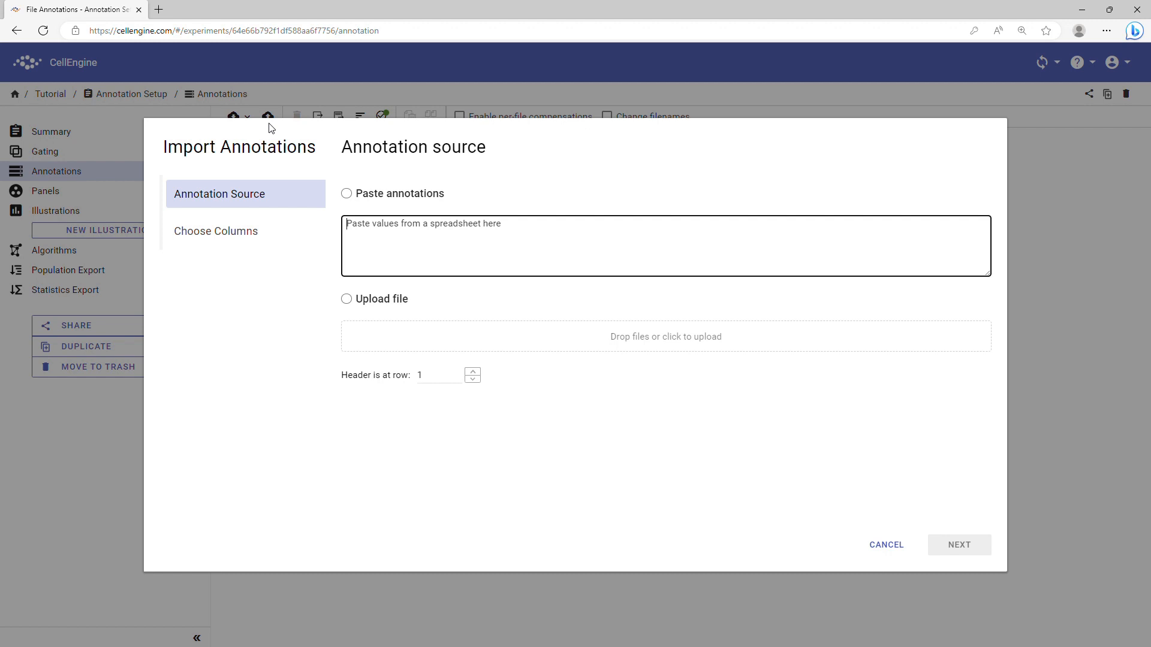
# Load Test Metadata.xlsx as the annotation source, keeping the Sample Metadata sheet
pyautogui.hotkey('alt', 'Tab')
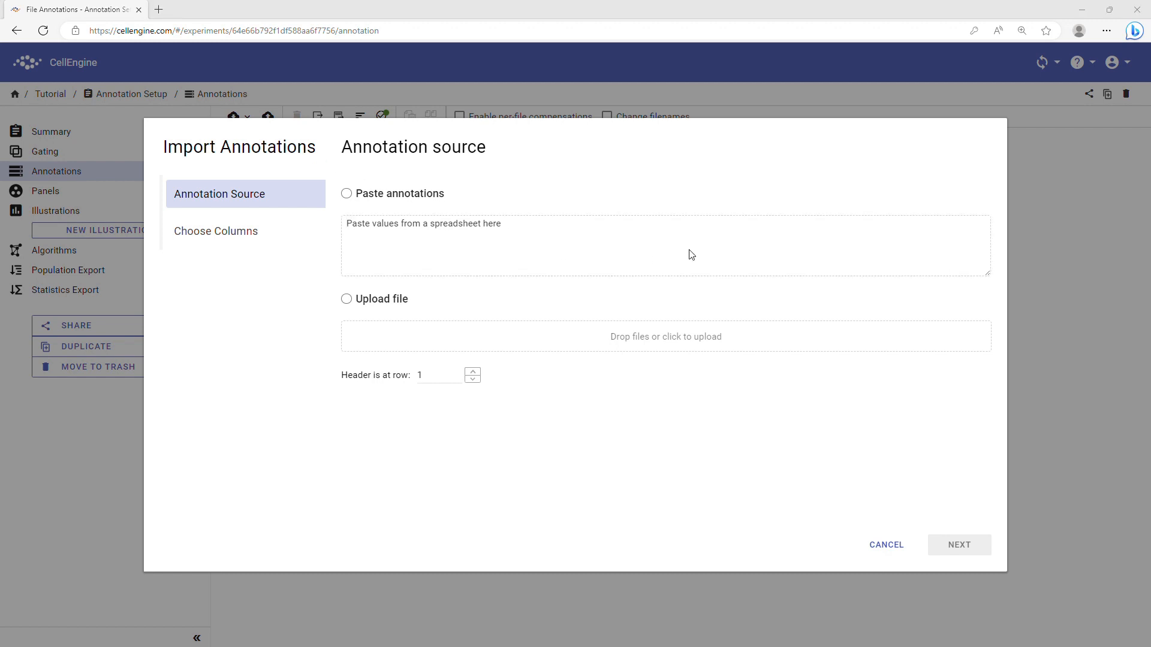
pyautogui.moveTo(701, 252); pyautogui.dragTo(429, 348)
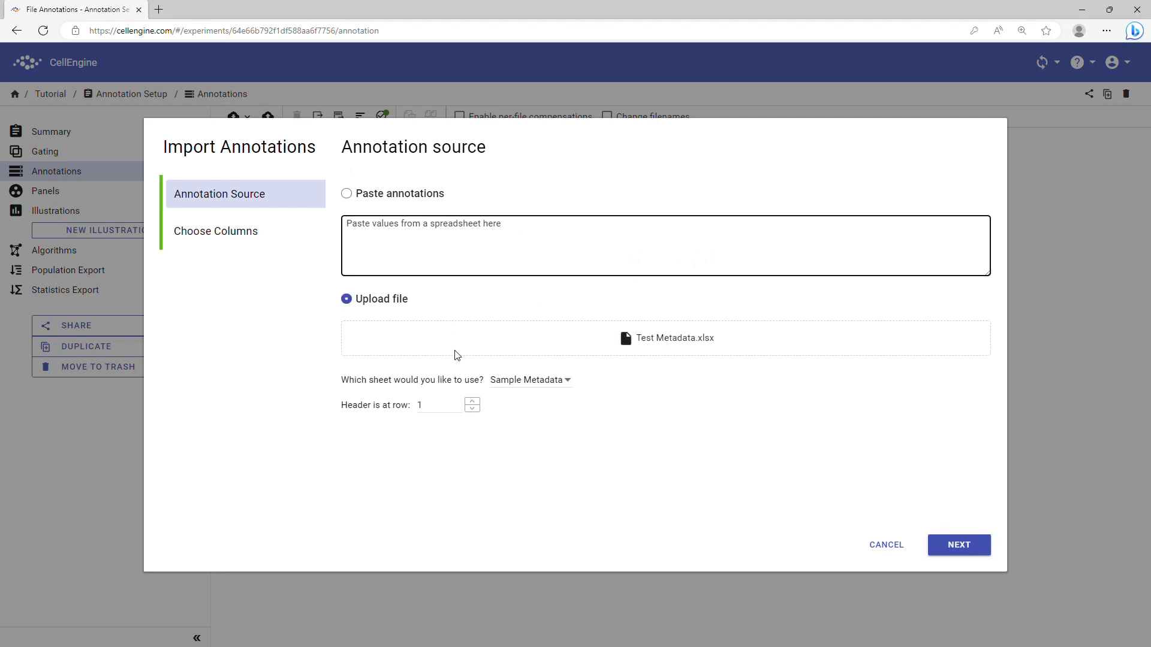
pyautogui.click(529, 383)
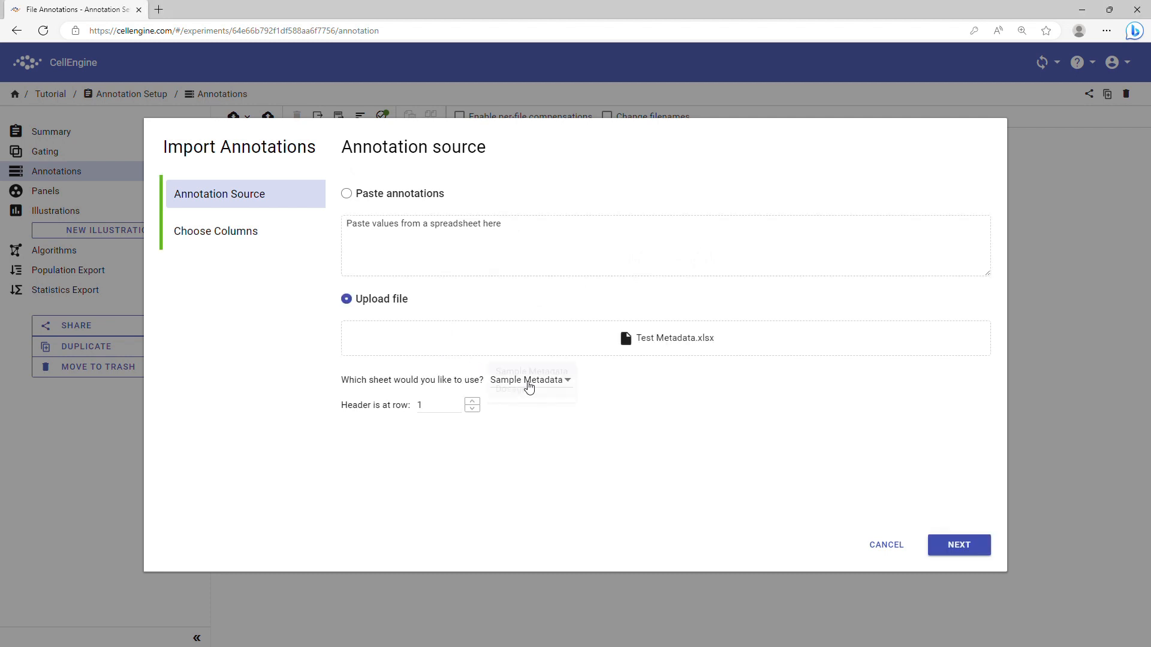
pyautogui.click(638, 412)
pyautogui.click(956, 545)
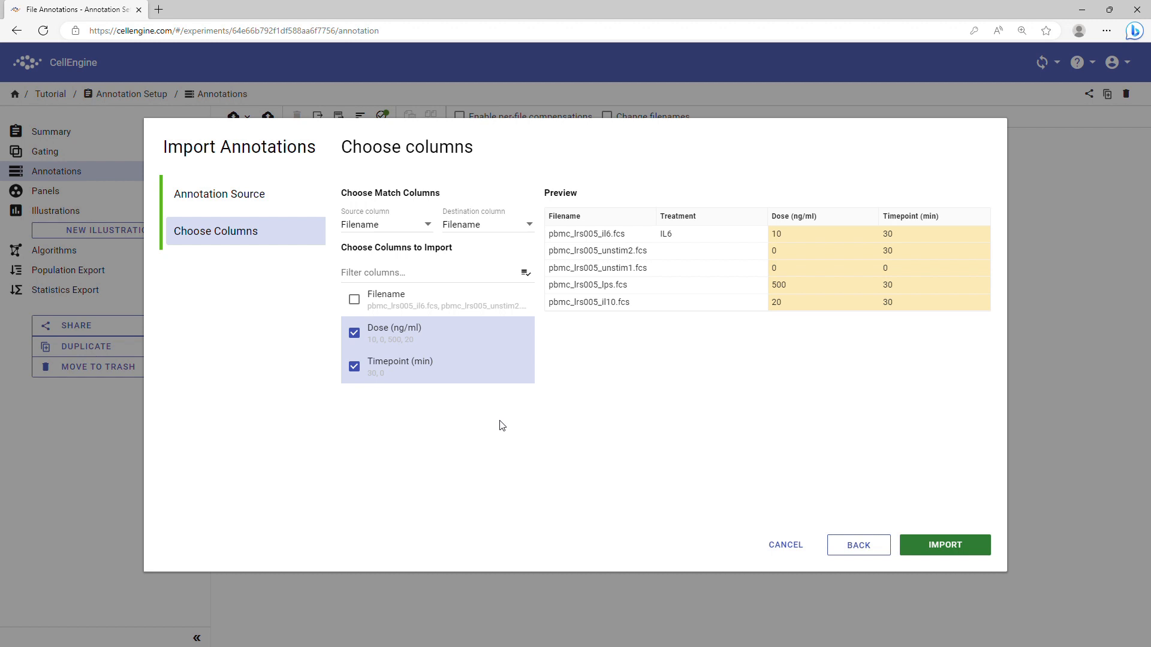
# Match on Filename, exclude Timepoint (min), and import Dose (ng/ml) values 10, 0, 0, 500, 20
pyautogui.click(418, 225)
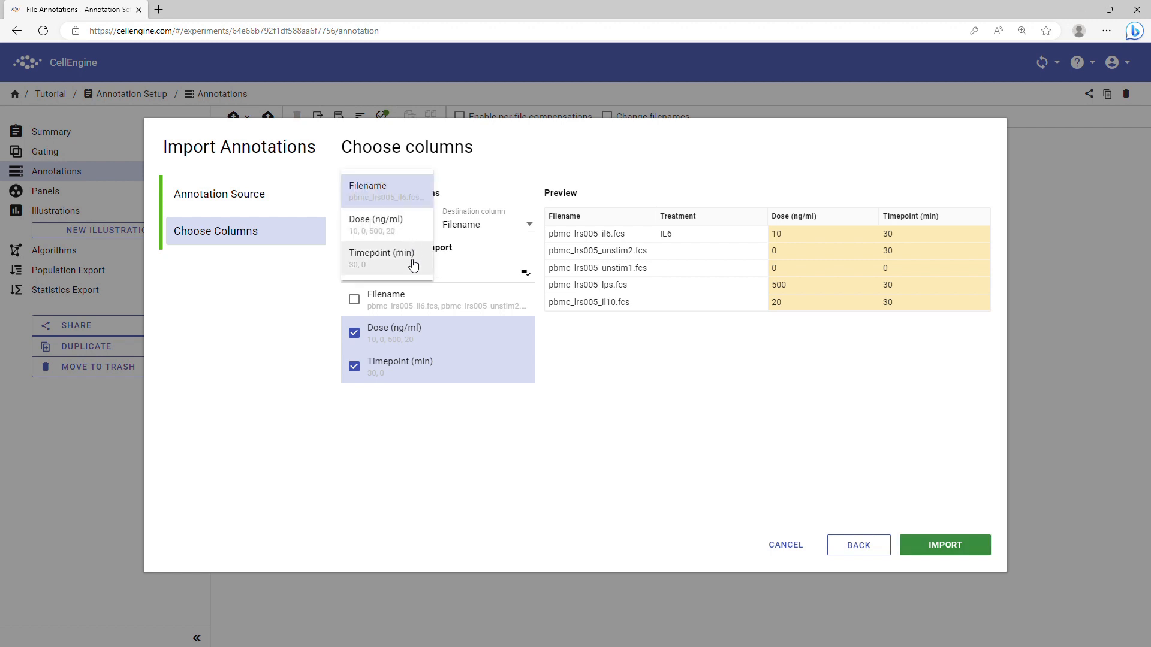
pyautogui.click(471, 229)
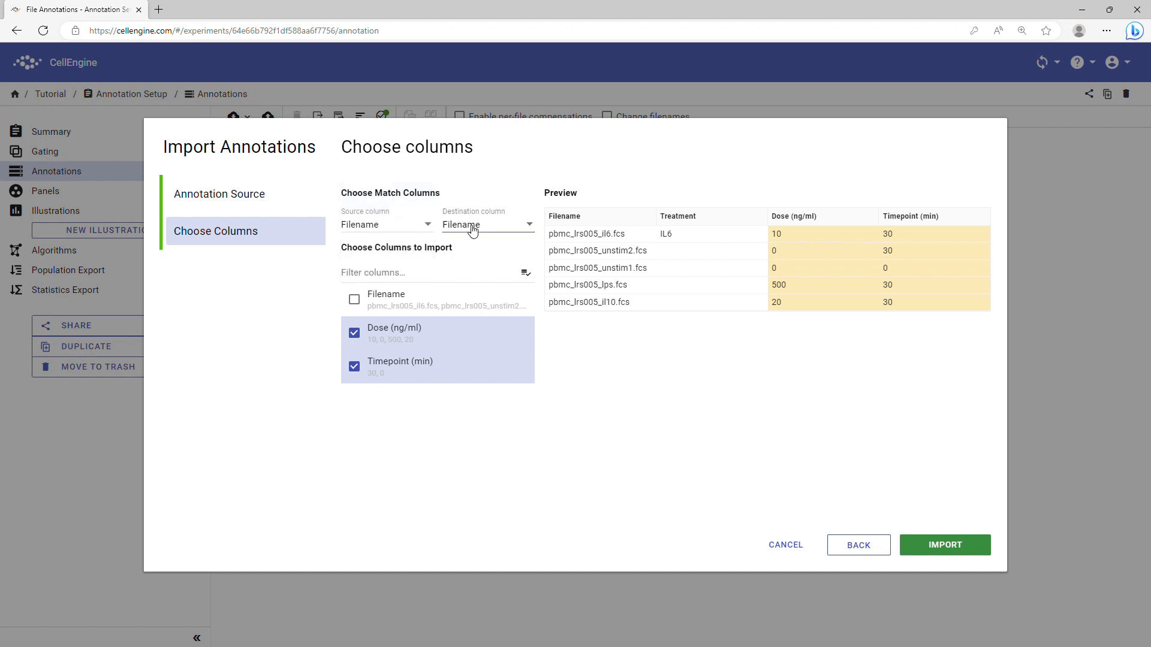
pyautogui.click(473, 230)
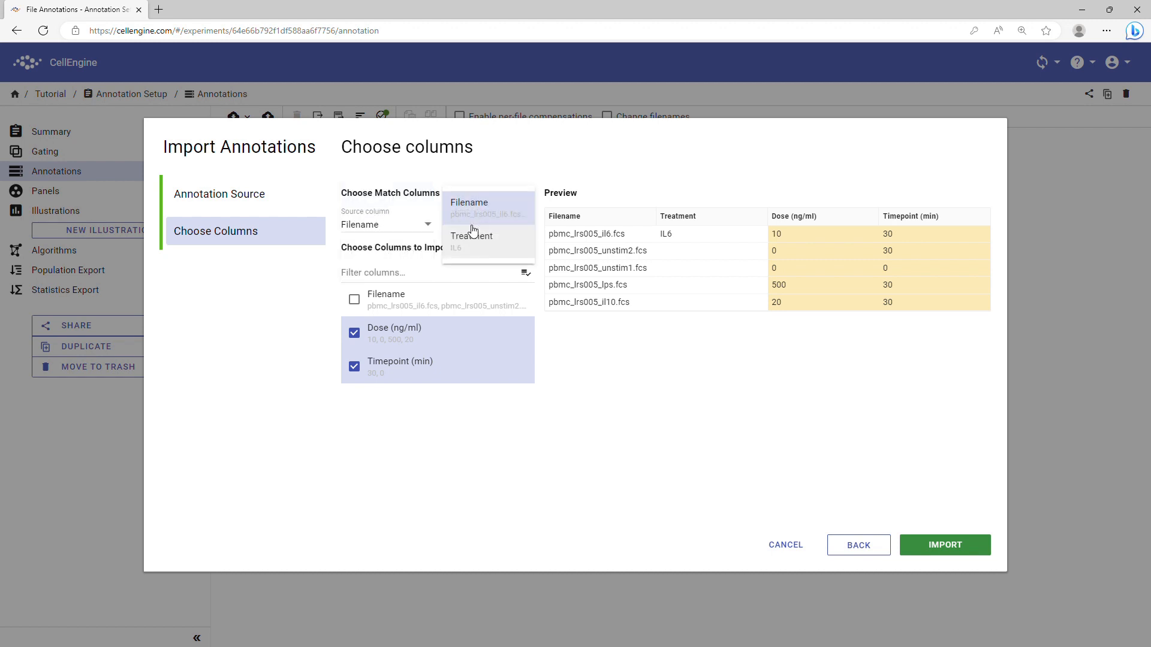
pyautogui.click(488, 174)
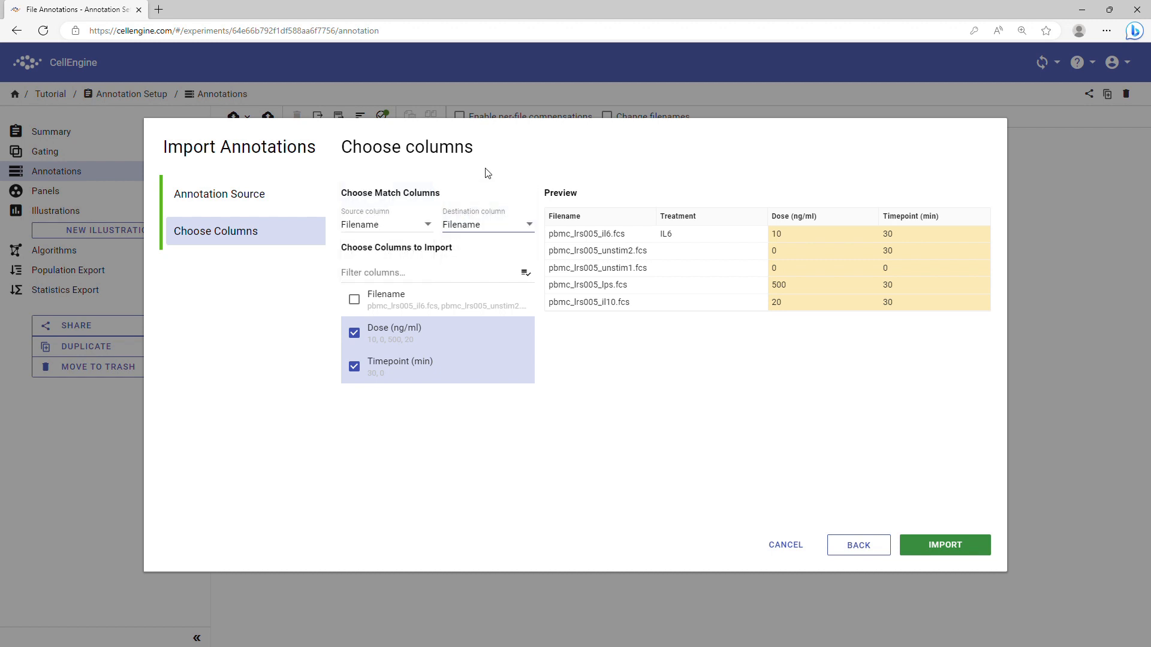
pyautogui.click(356, 371)
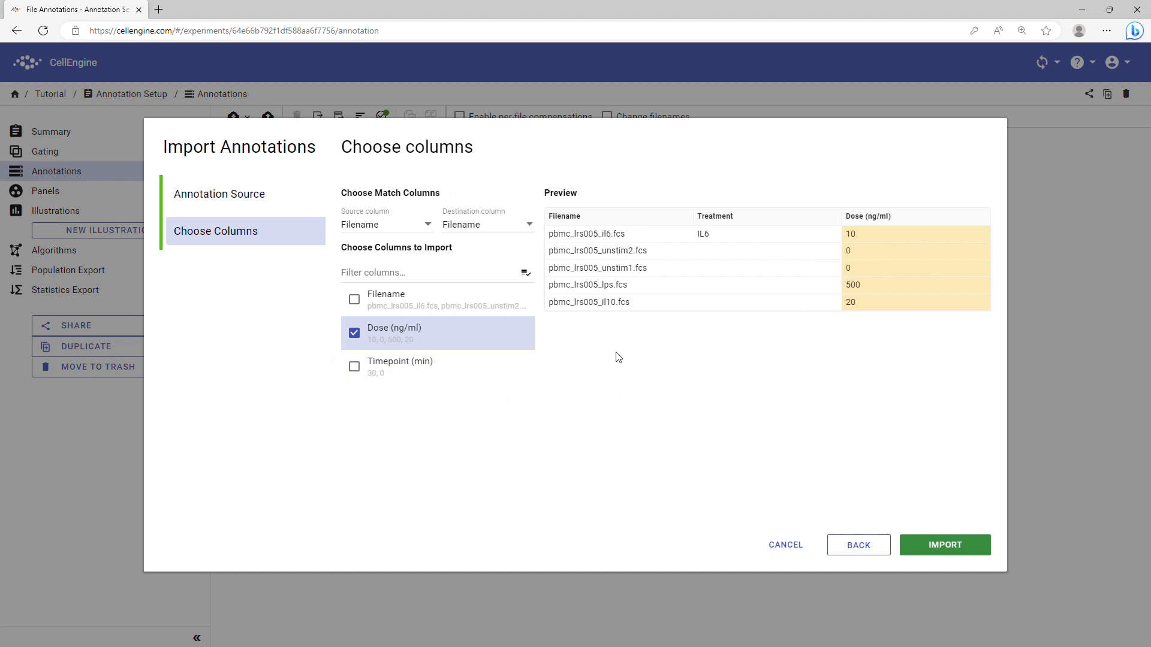
pyautogui.click(933, 550)
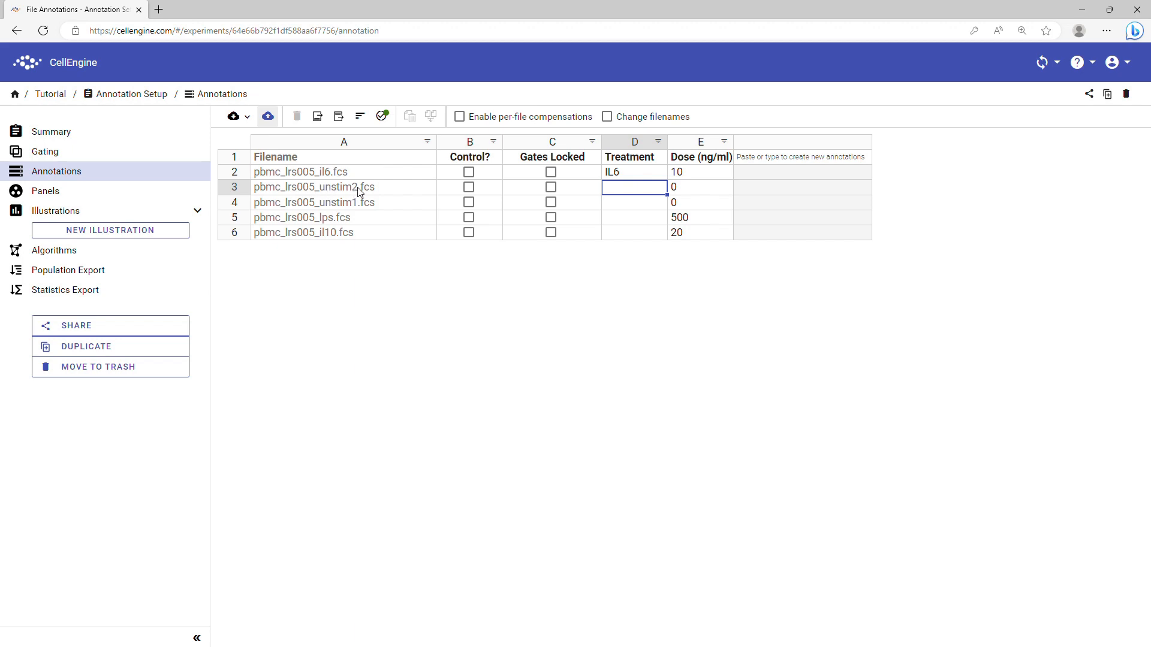
# Map the third filename part to Treatment (unstim2, unstim1, lps, il10), keeping existing values, then open the file-header annotations list
pyautogui.click(318, 117)
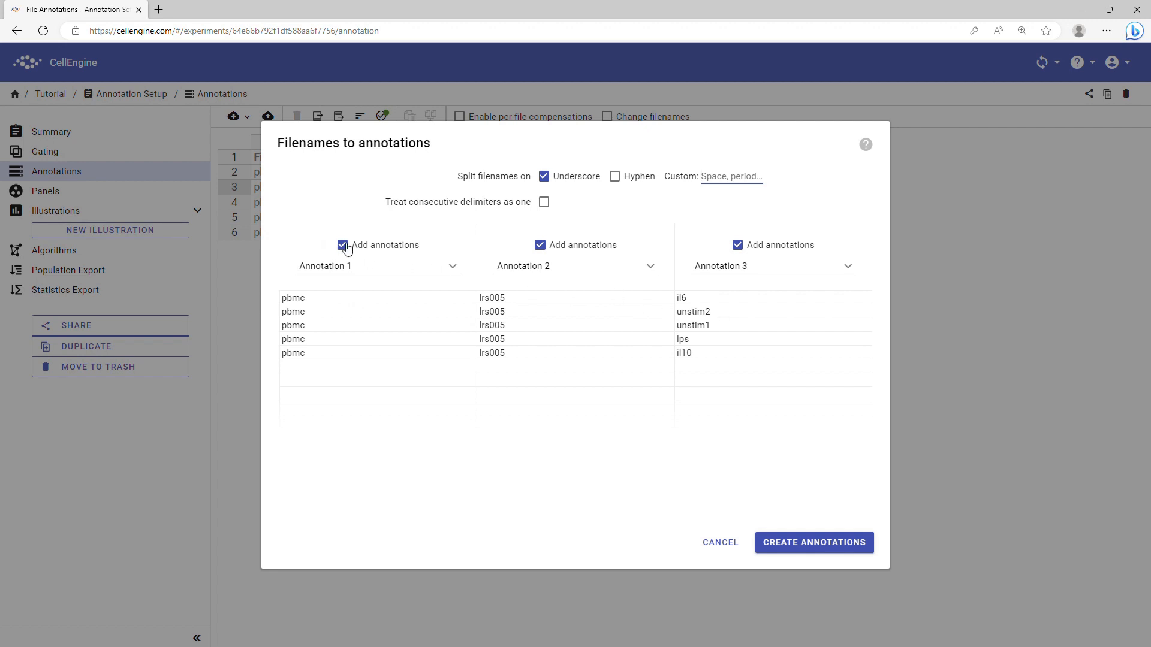
pyautogui.click(364, 250)
pyautogui.click(546, 252)
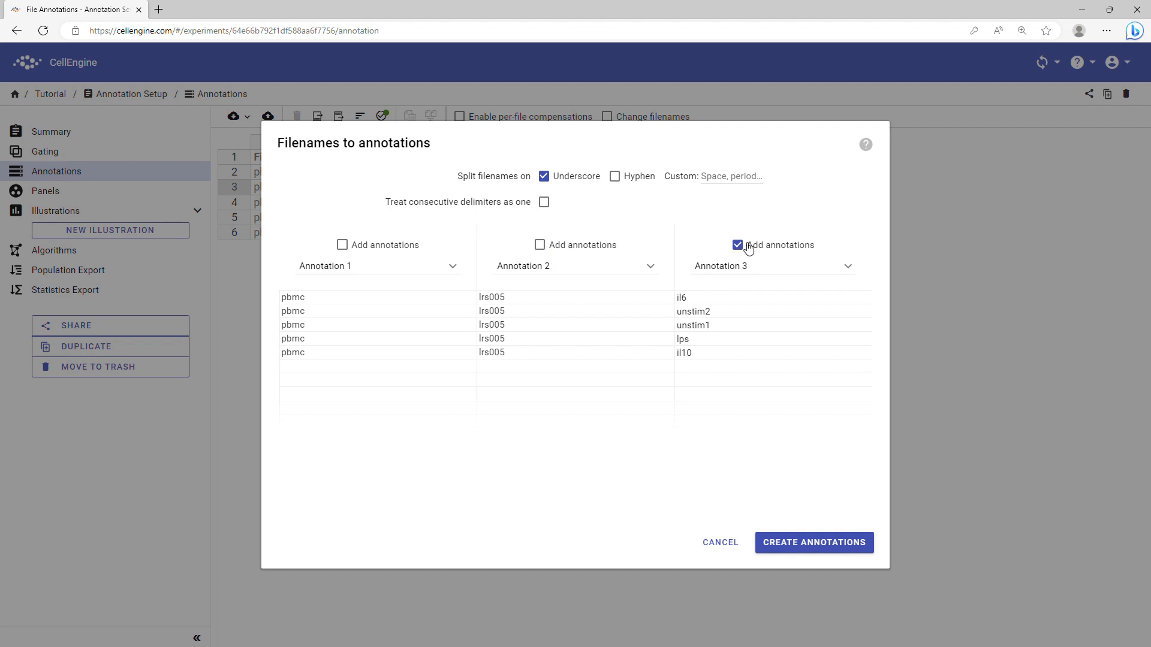
pyautogui.click(764, 266)
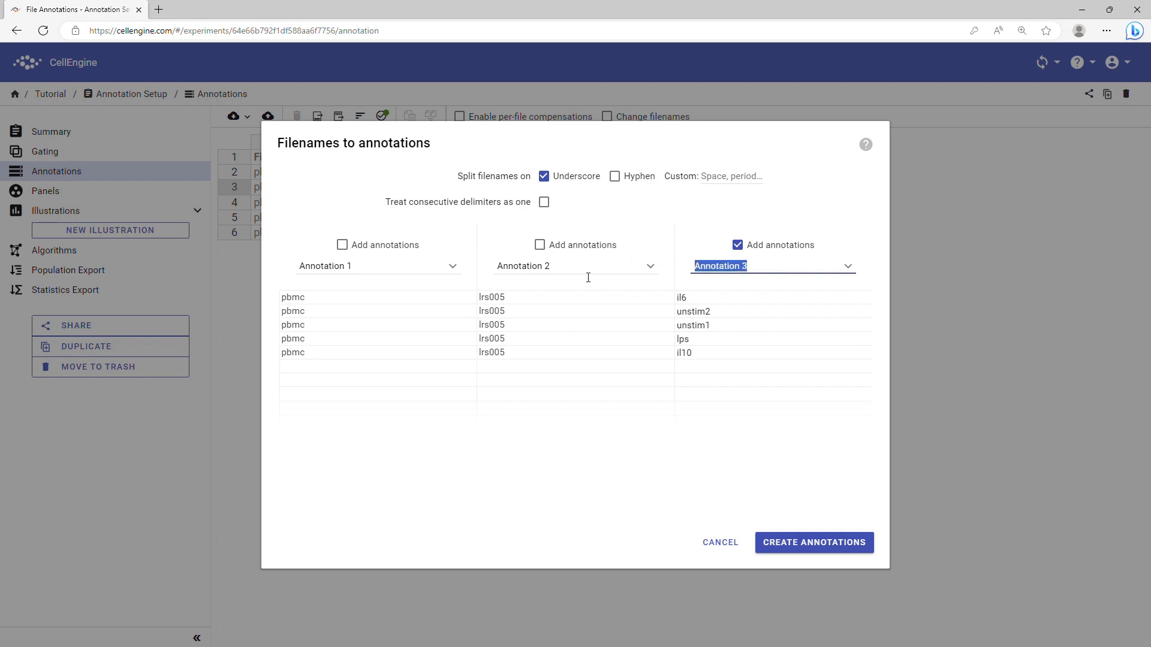
pyautogui.write('Tr')
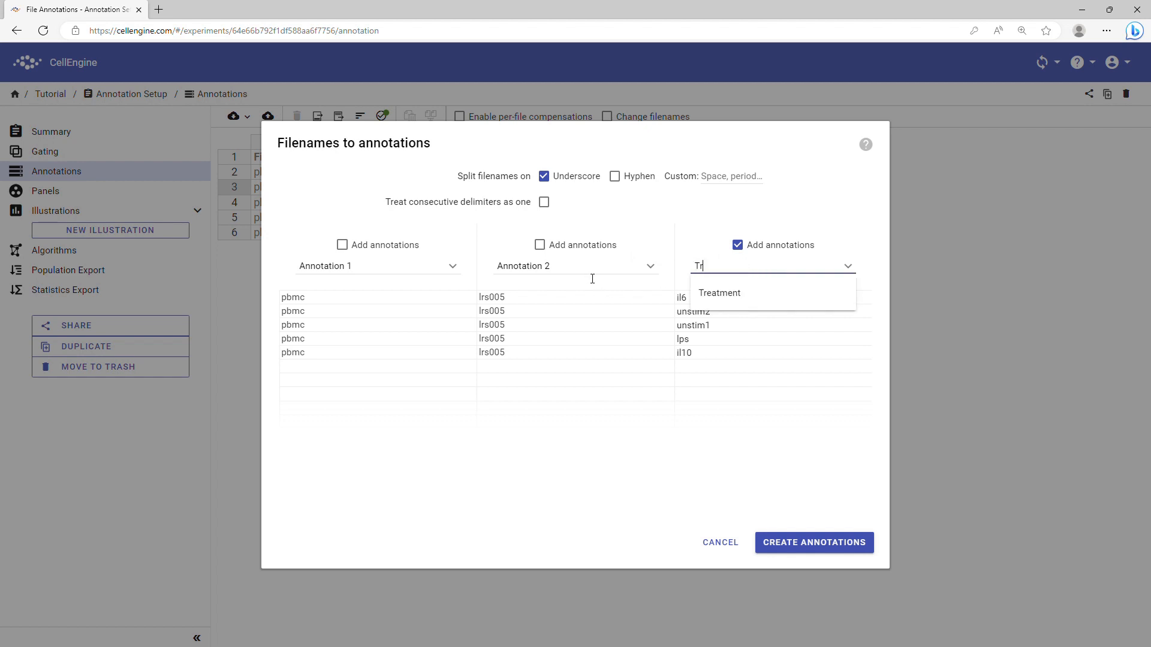
pyautogui.click(725, 293)
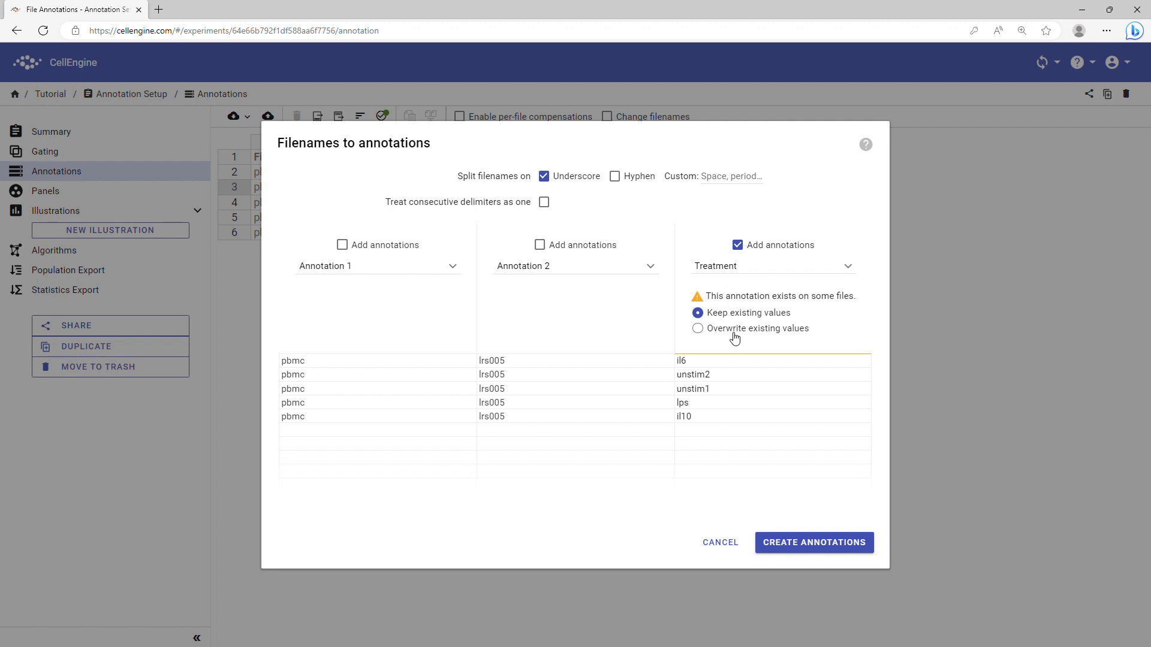
pyautogui.click(804, 547)
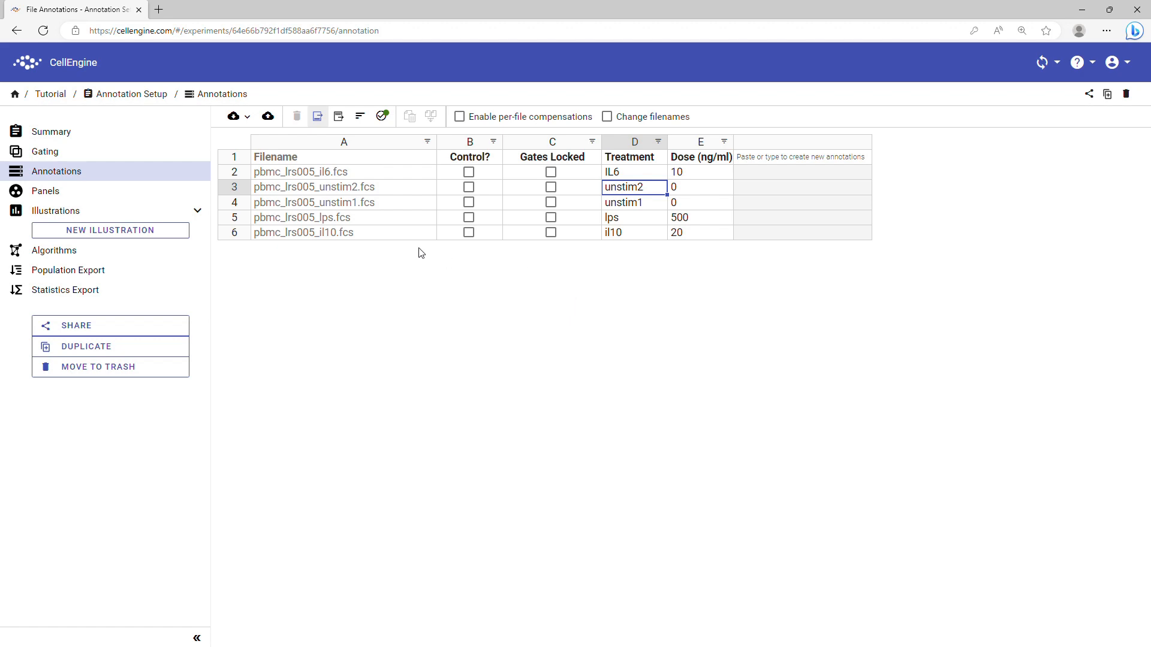
pyautogui.click(340, 117)
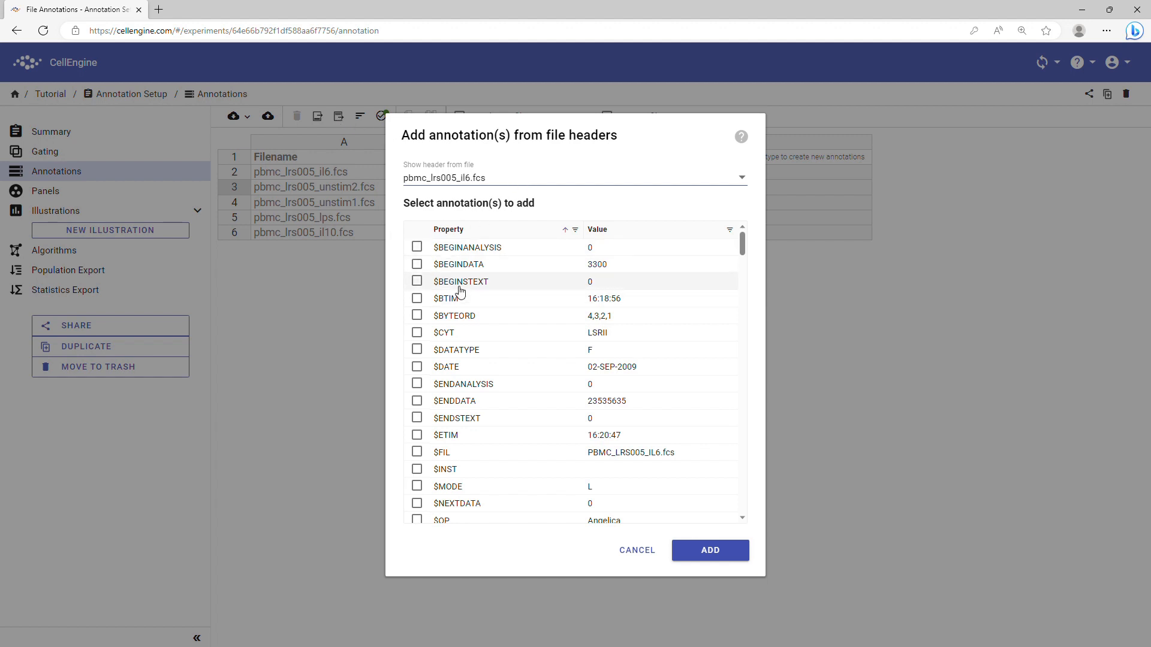
# Close the file-header annotations list without adding any, and select the Treatment column
pyautogui.scroll(-1, 426, 291)
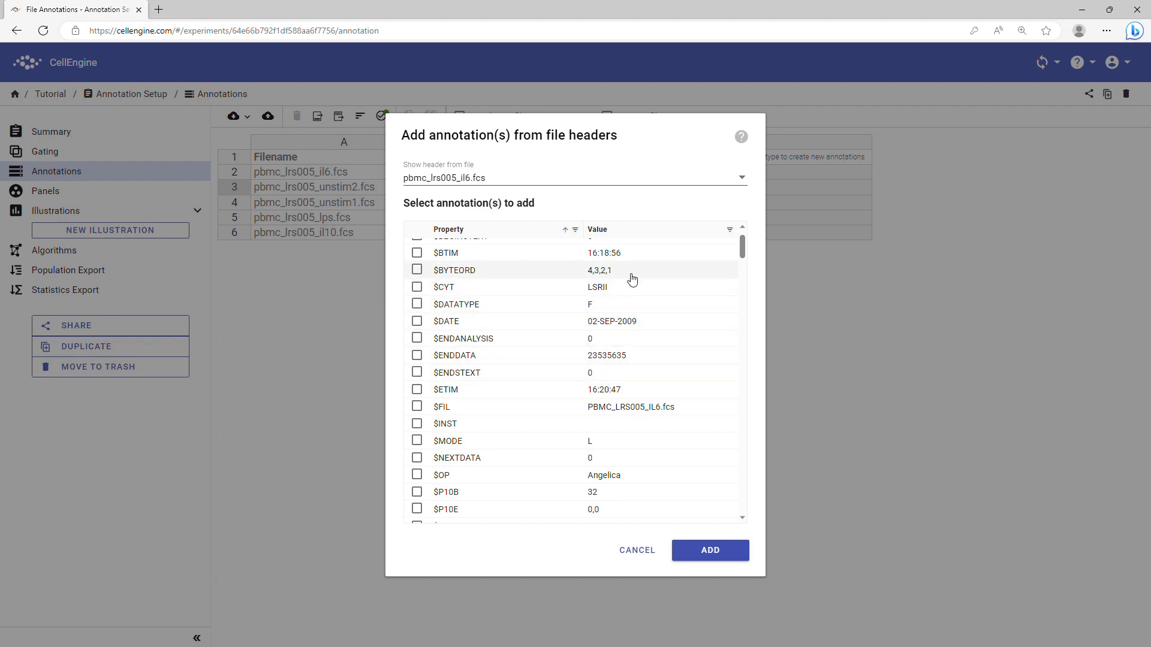
pyautogui.click(638, 550)
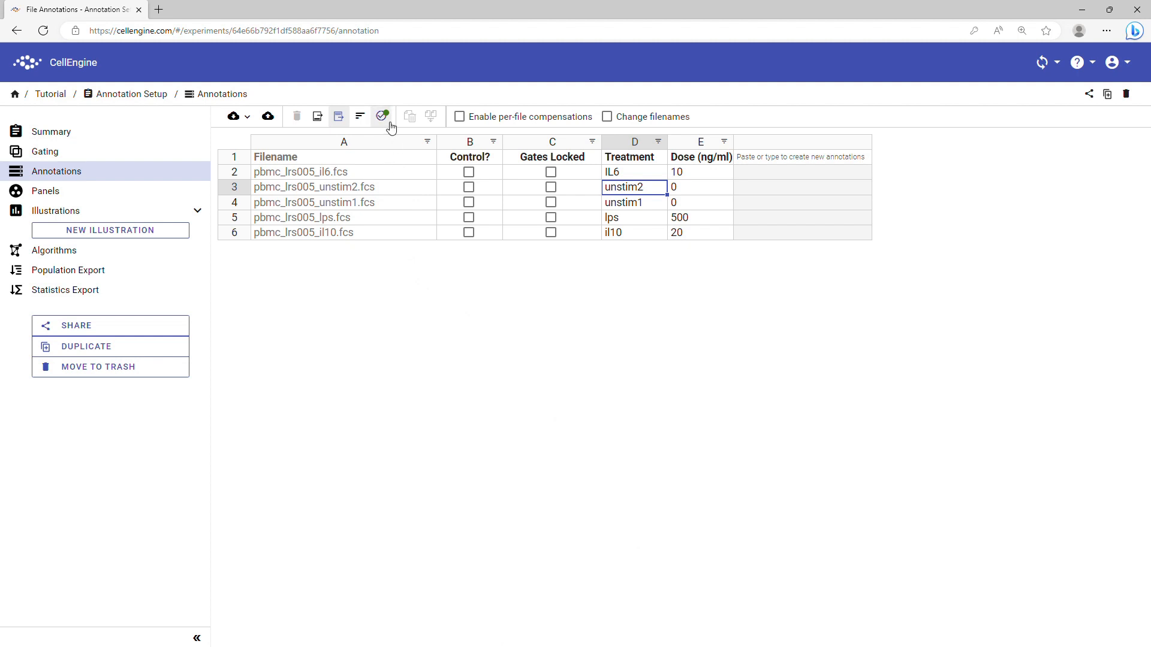
pyautogui.click(616, 142)
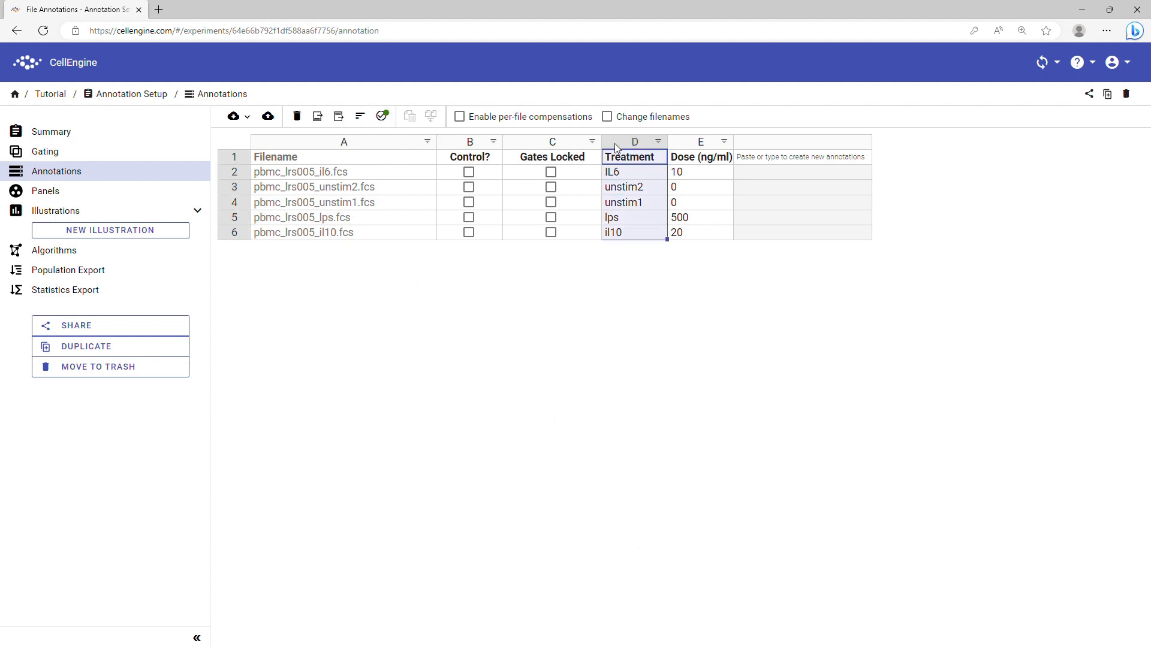
# Add a Treatment validator requiring a value from LPS, IL-6, IL-10 or Unstim
pyautogui.click(385, 118)
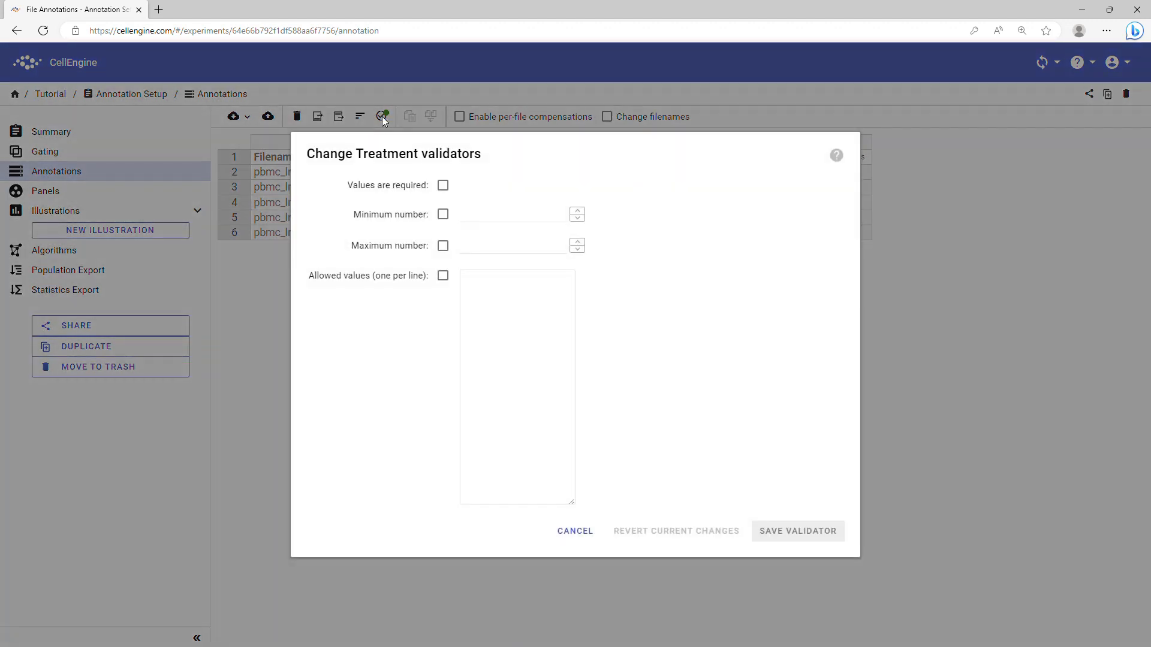
pyautogui.click(445, 190)
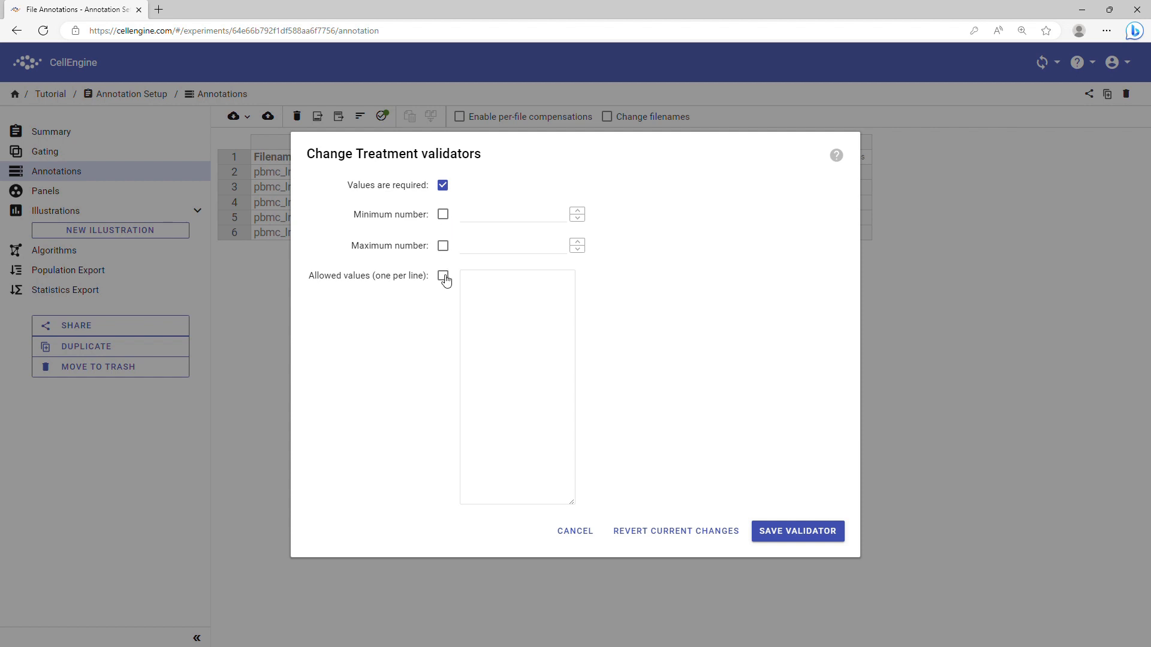
pyautogui.click(478, 292)
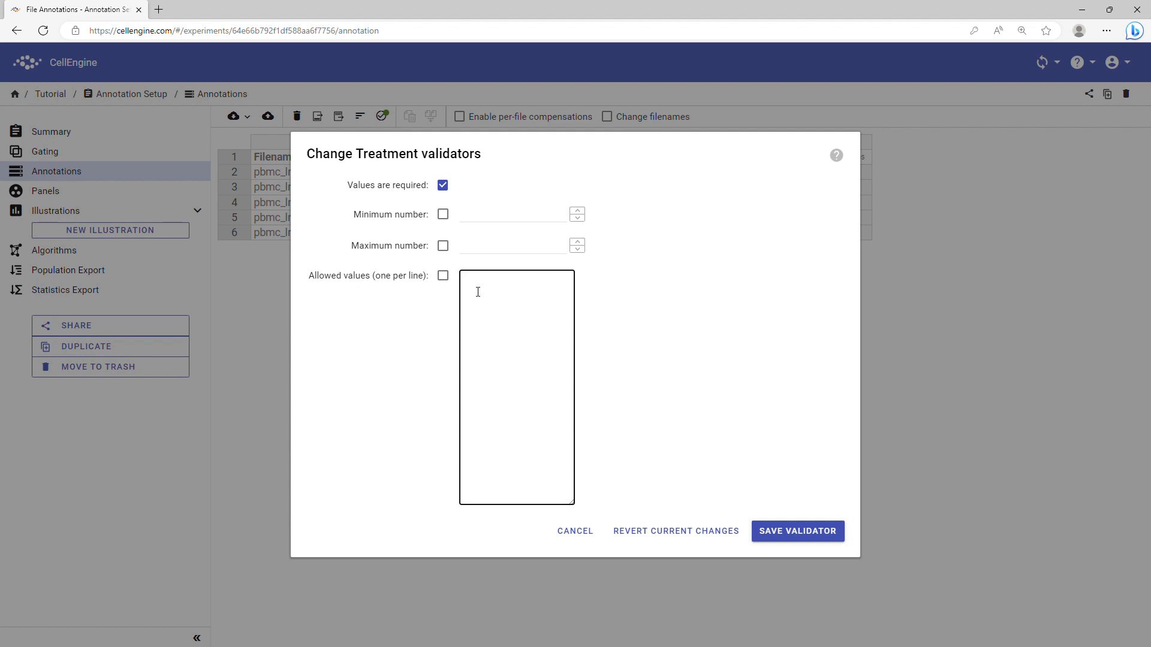
pyautogui.write('LPS ')
pyautogui.write('IL-6 ')
pyautogui.write('IL-10')
pyautogui.press('Return')
pyautogui.write('Unstim')
pyautogui.click(822, 535)
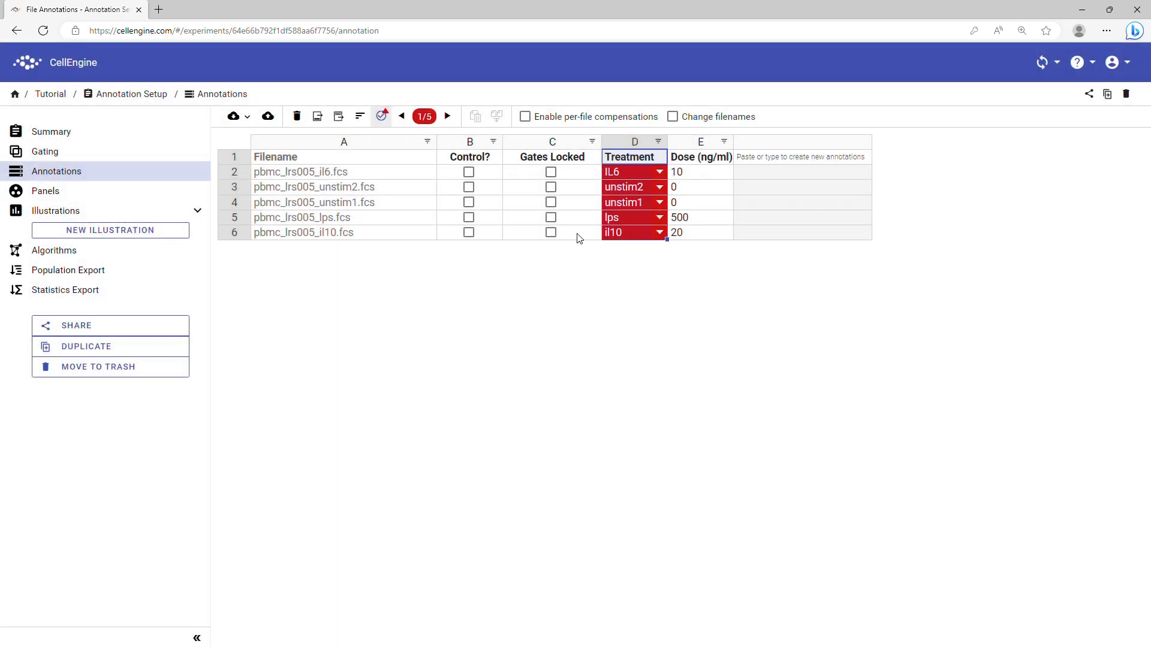
# Set the Treatment of both unstim1 and unstim2 files to Unstim
pyautogui.click(447, 117)
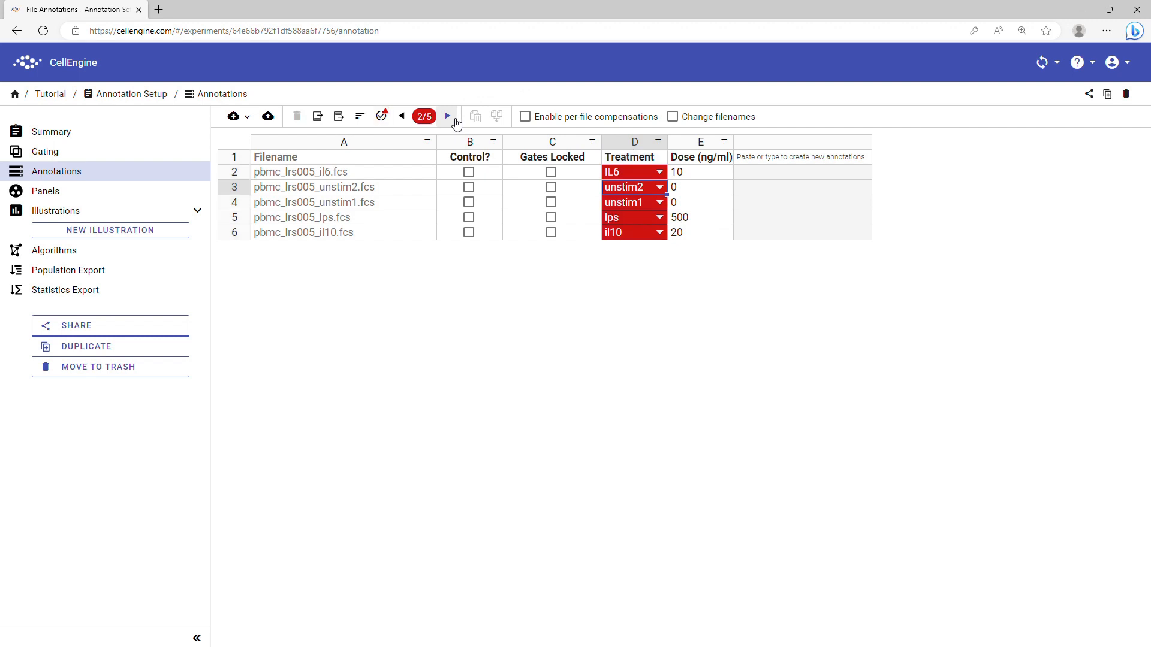
pyautogui.click(447, 117)
pyautogui.click(659, 202)
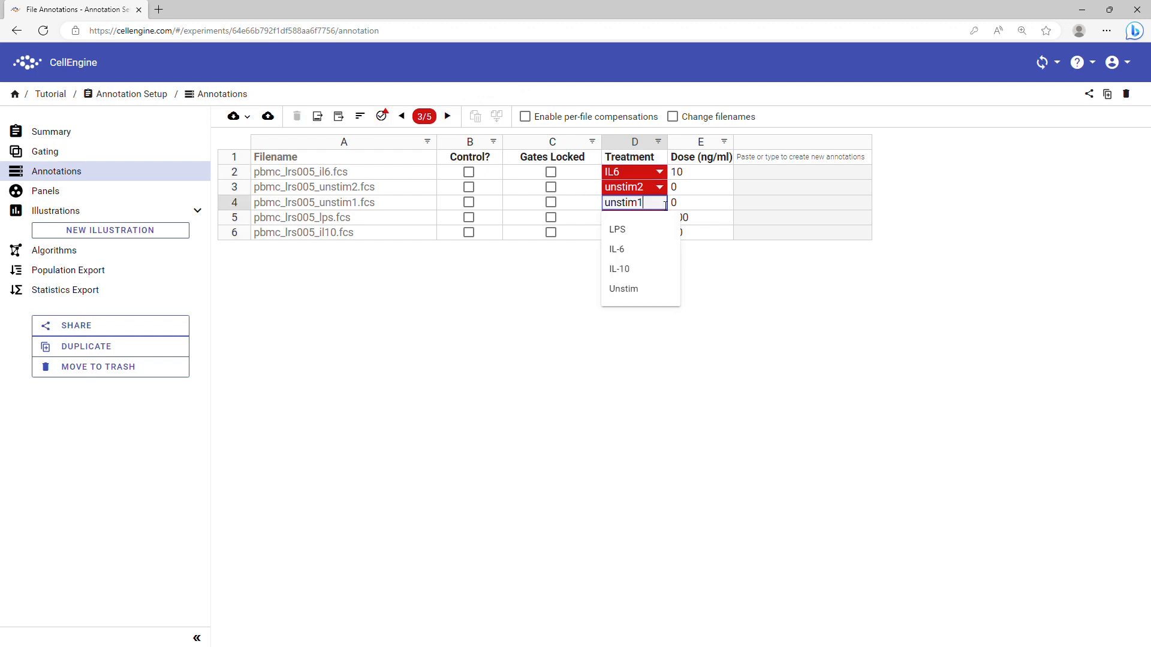
pyautogui.click(643, 292)
pyautogui.click(660, 187)
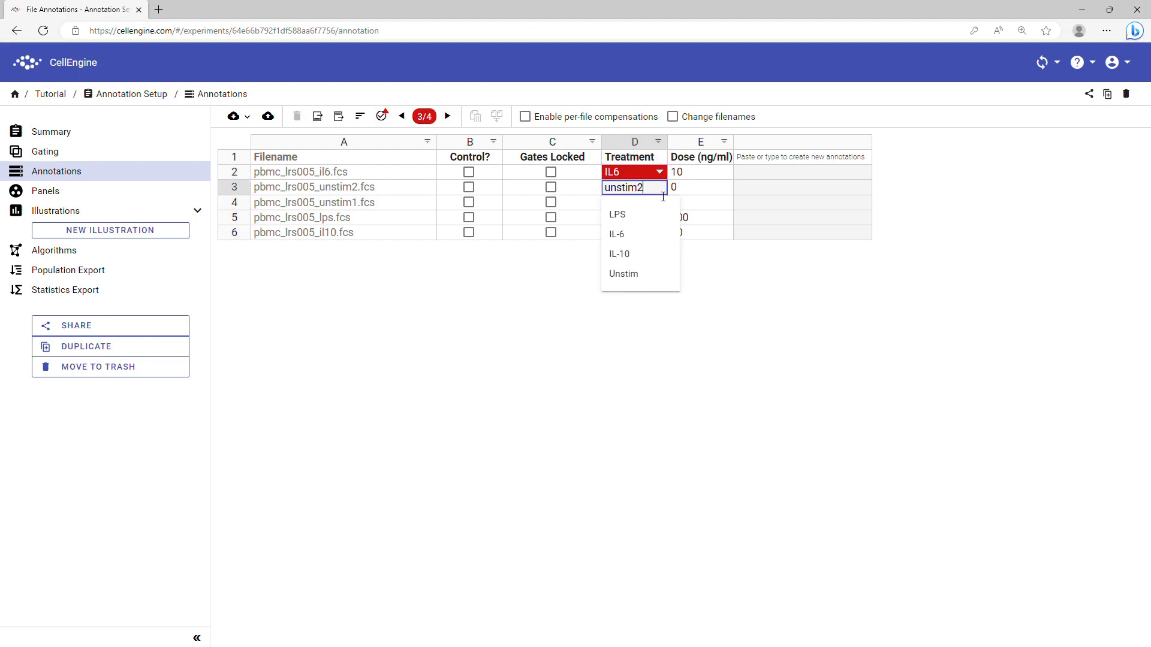
pyautogui.click(644, 278)
# Set the il6, lps and il10 files' Treatment to IL-6, LPS and IL-10
pyautogui.click(448, 117)
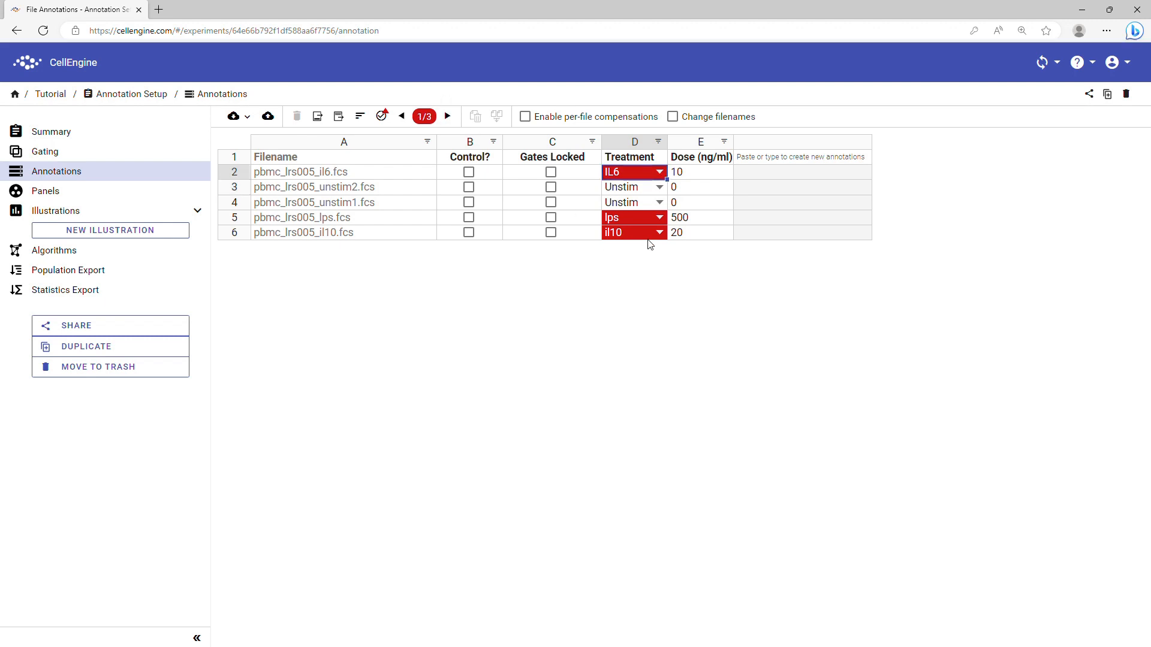
pyautogui.click(660, 172)
pyautogui.click(636, 223)
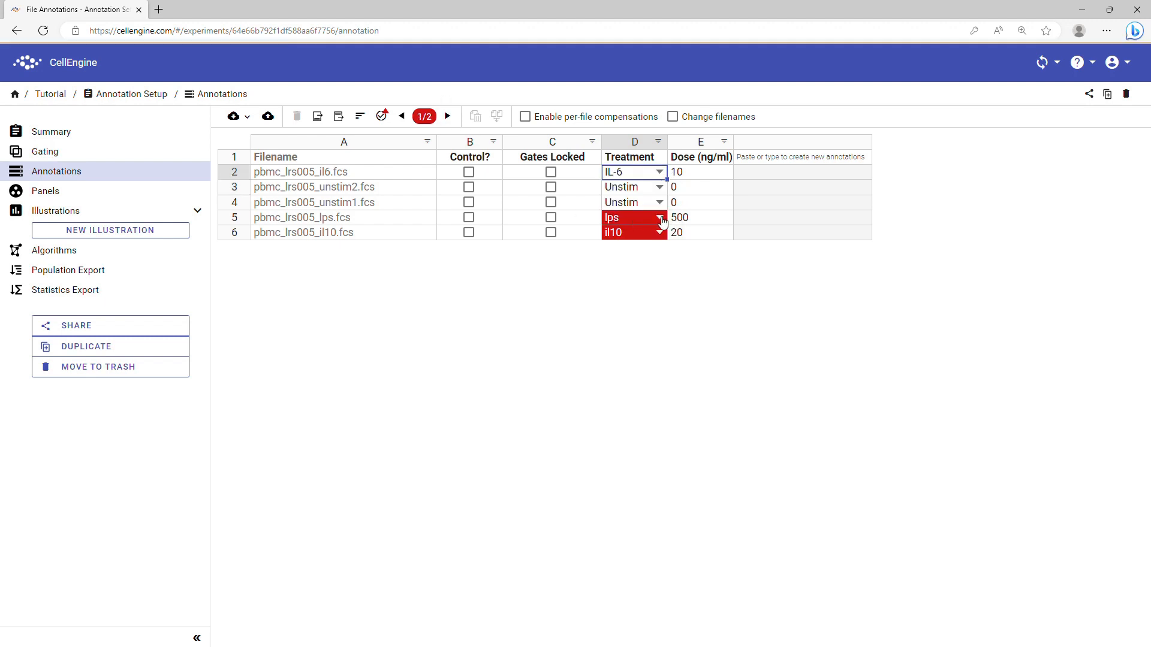
pyautogui.click(660, 217)
pyautogui.click(653, 245)
pyautogui.click(659, 232)
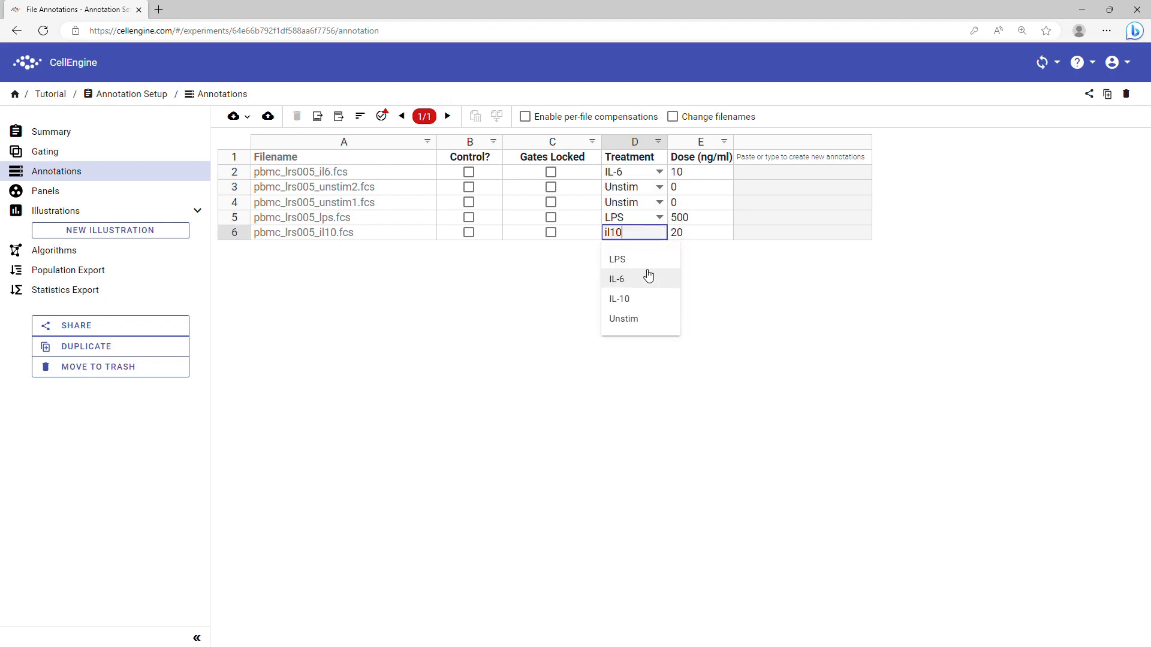
pyautogui.click(645, 300)
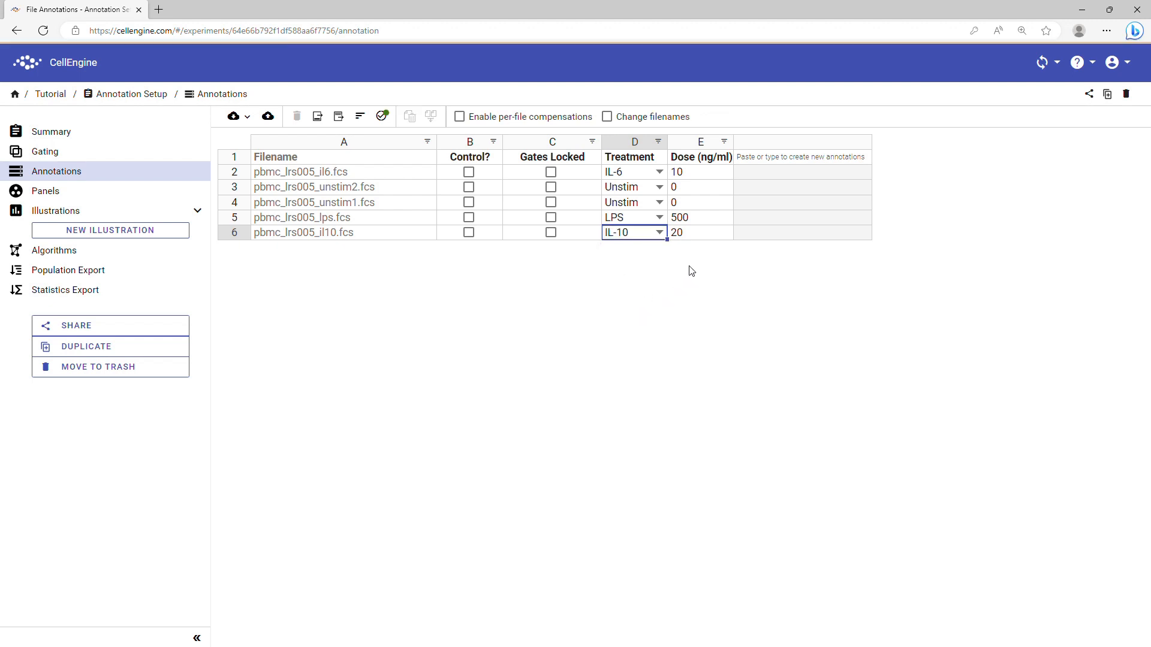
# Sort the table by Treatment ascending, then descending, then clear the sort
pyautogui.click(640, 146)
pyautogui.click(640, 146)
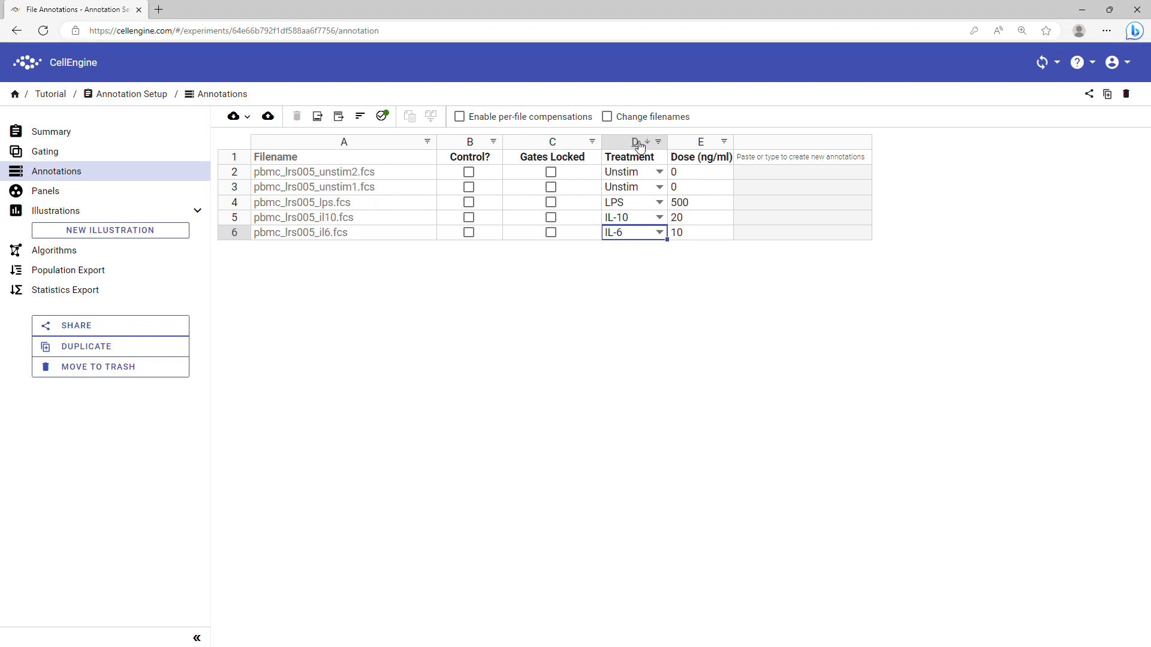
pyautogui.click(640, 146)
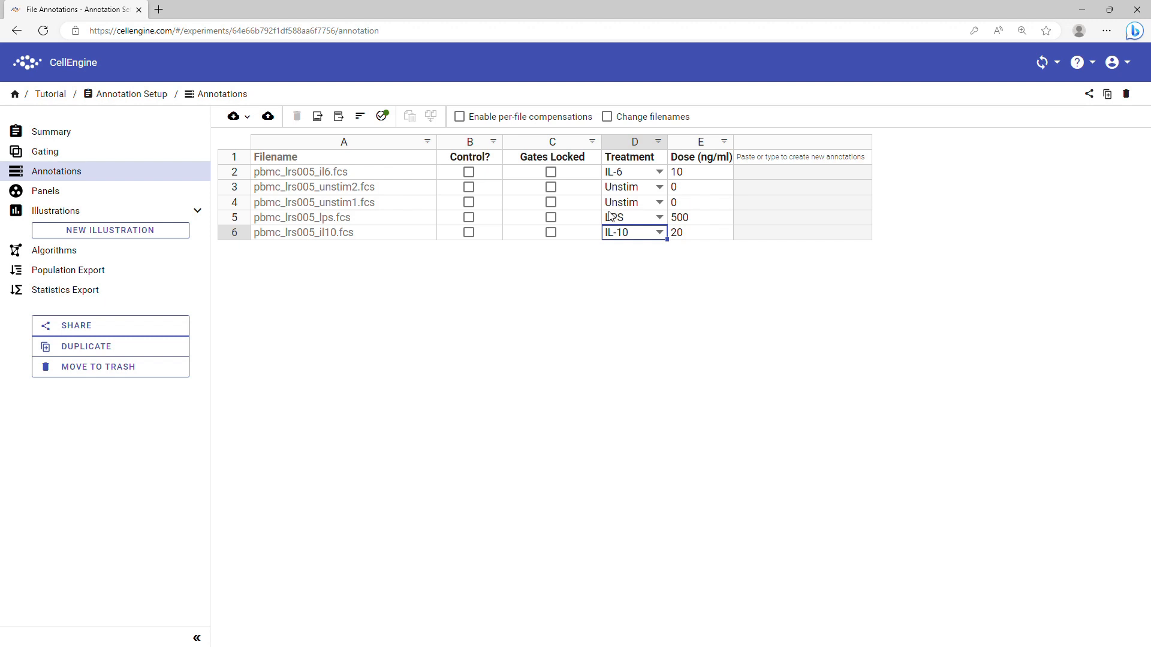
# Save a custom Treatment sort order of Unstim, IL-6, LPS, IL-10
pyautogui.click(362, 121)
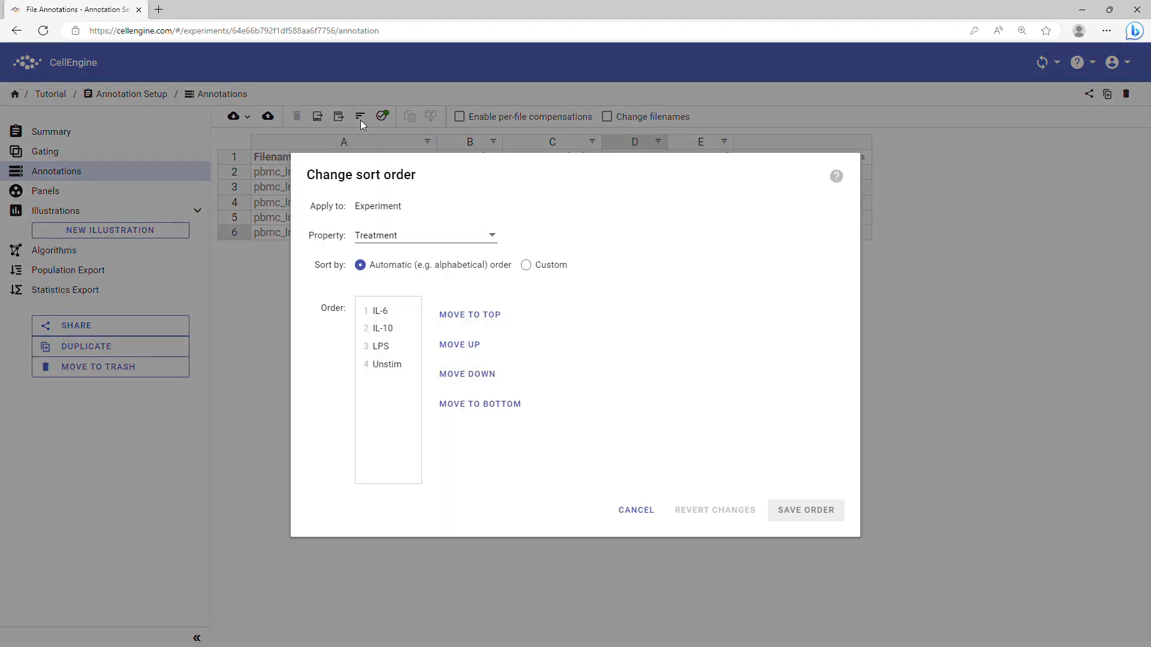
pyautogui.click(406, 371)
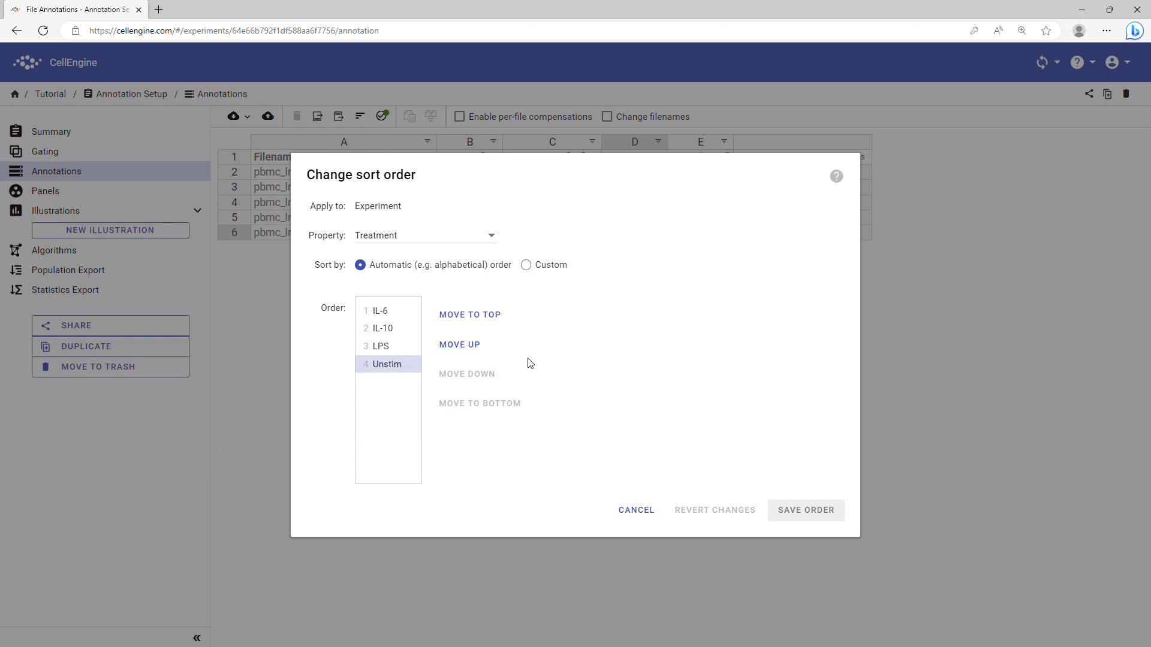
pyautogui.click(490, 318)
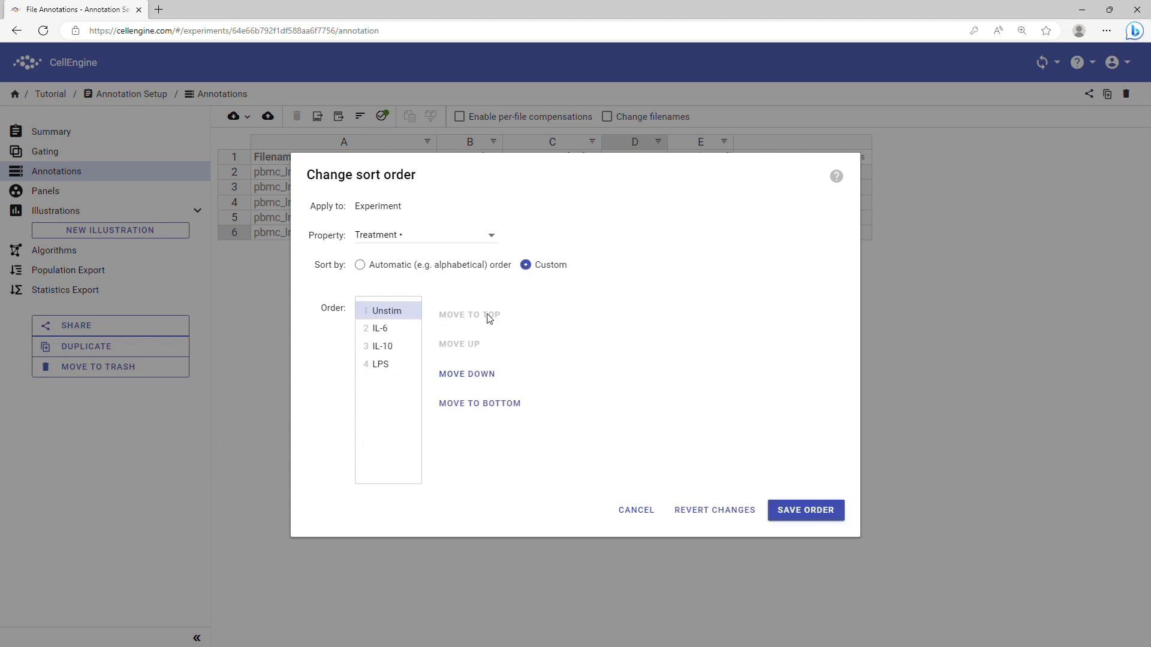
pyautogui.click(397, 350)
pyautogui.click(465, 377)
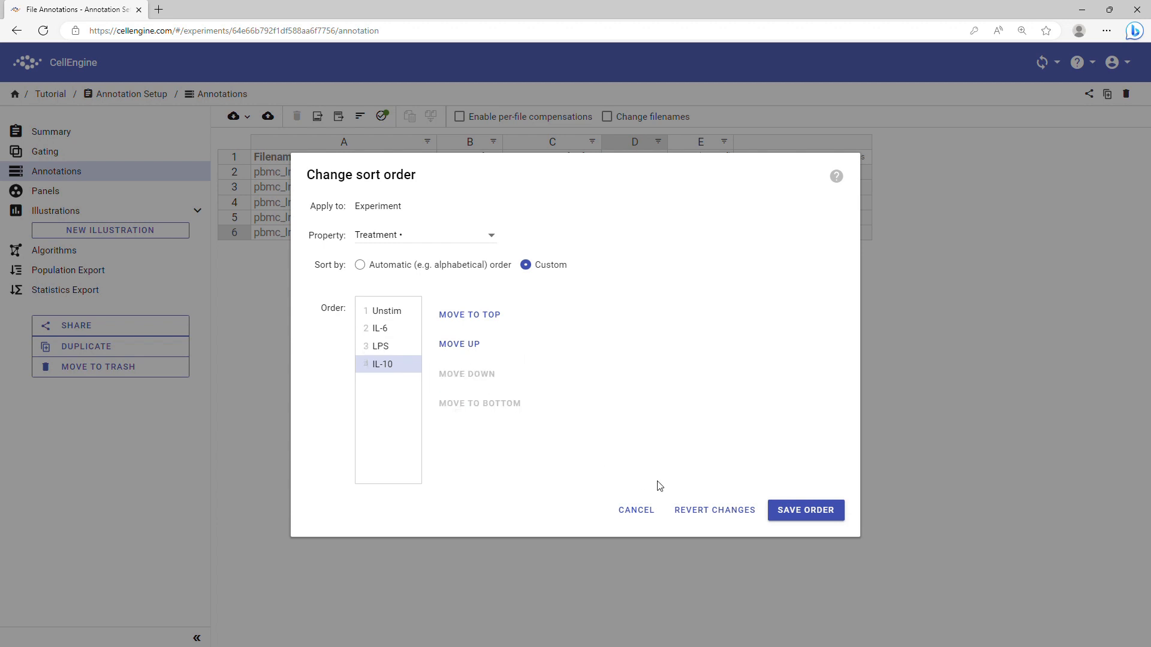
pyautogui.click(826, 515)
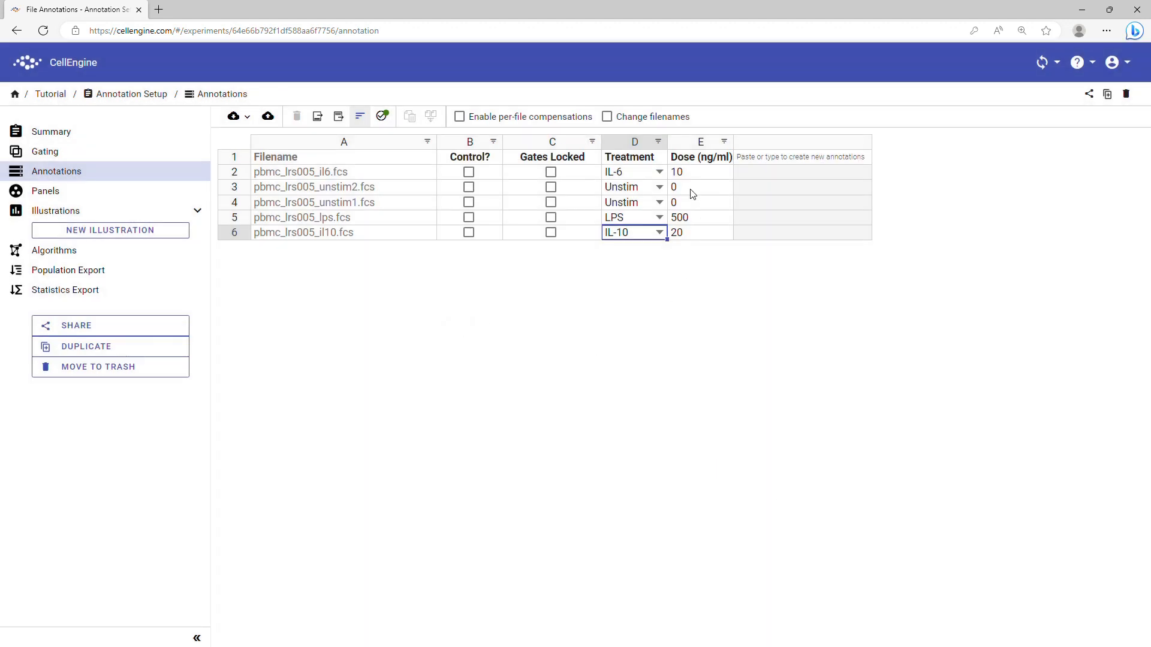
pyautogui.click(659, 142)
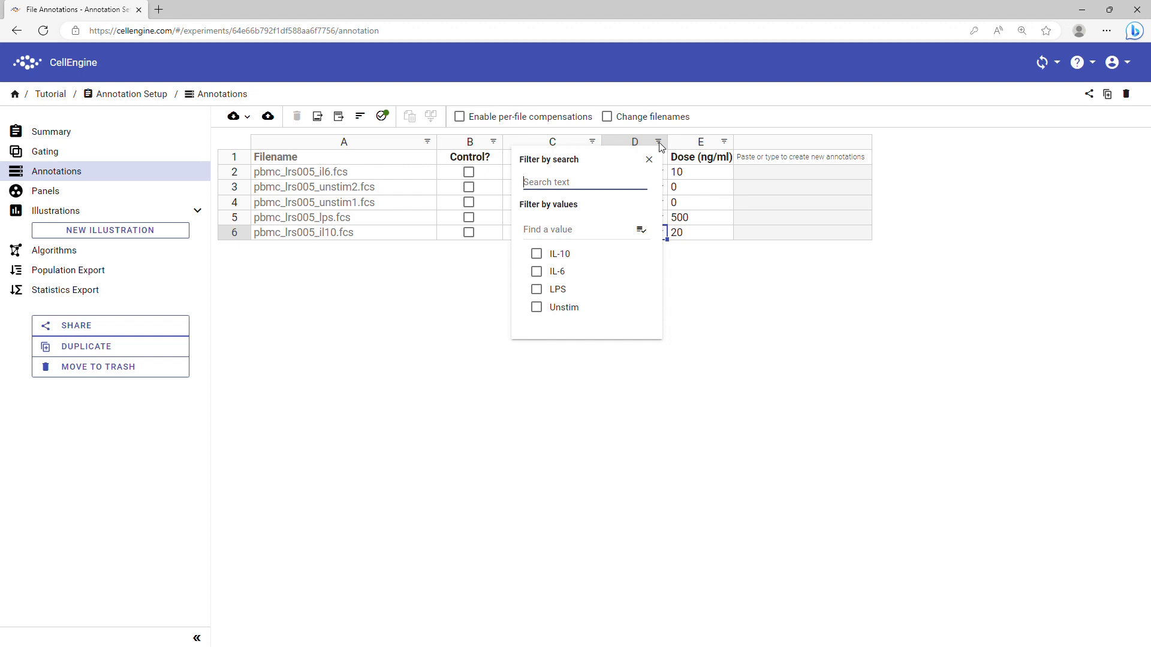
pyautogui.click(564, 308)
pyautogui.click(560, 254)
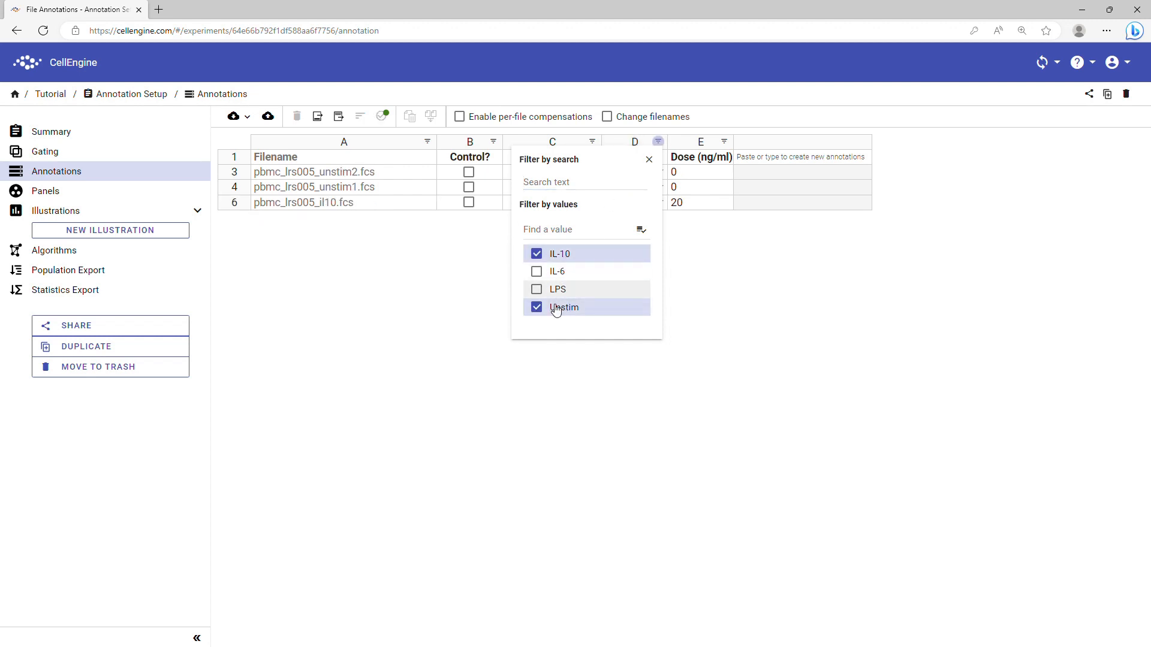
pyautogui.click(538, 306)
pyautogui.click(538, 253)
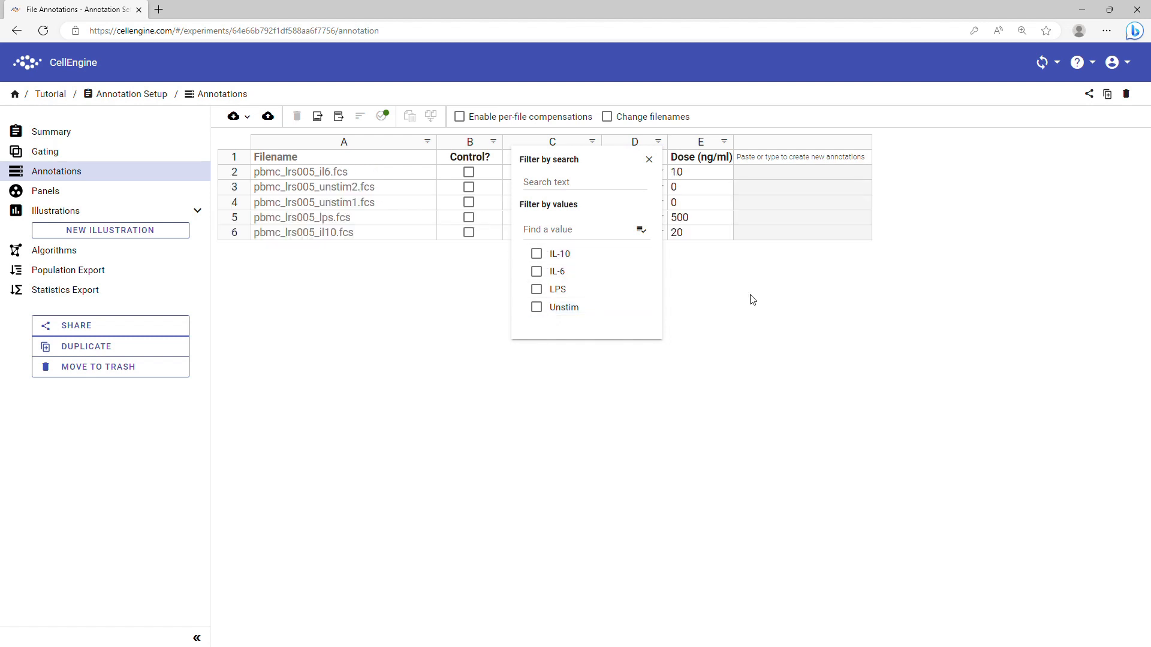
pyautogui.click(753, 298)
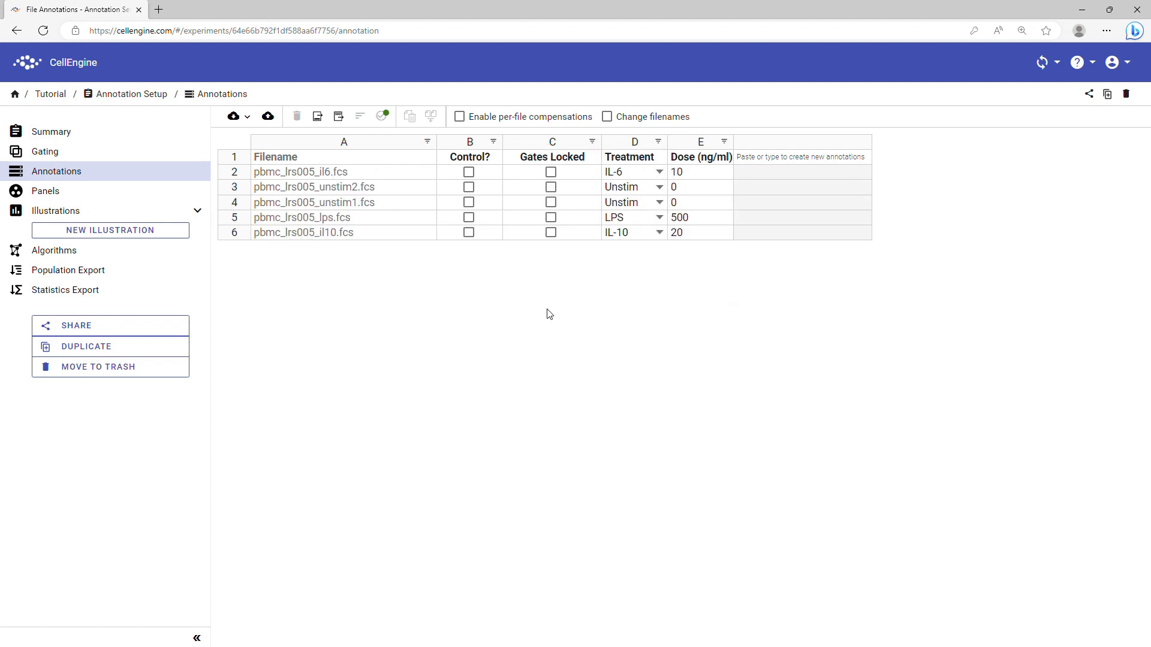
pyautogui.click(607, 117)
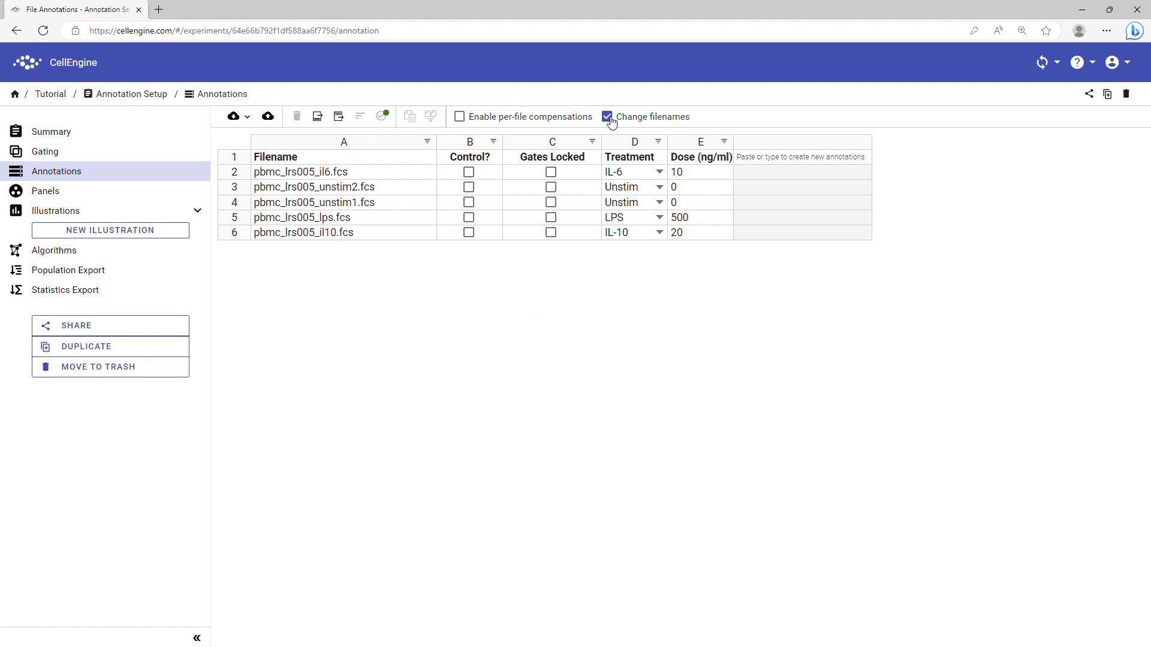
pyautogui.click(323, 175)
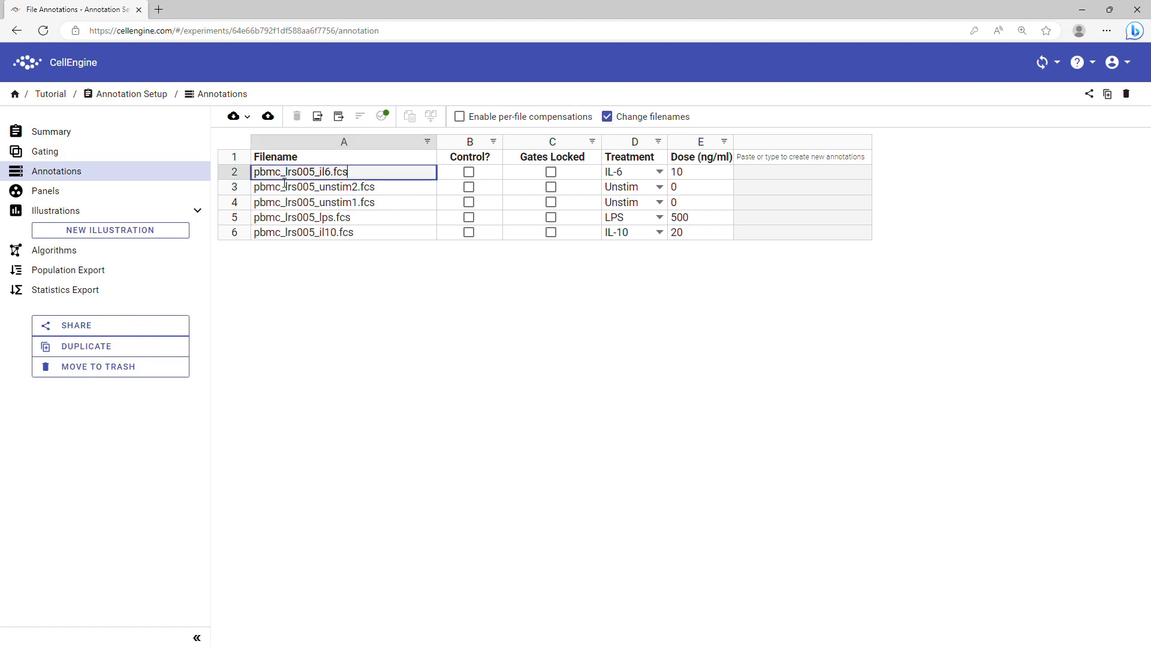
pyautogui.doubleClick(332, 174)
pyautogui.click(609, 118)
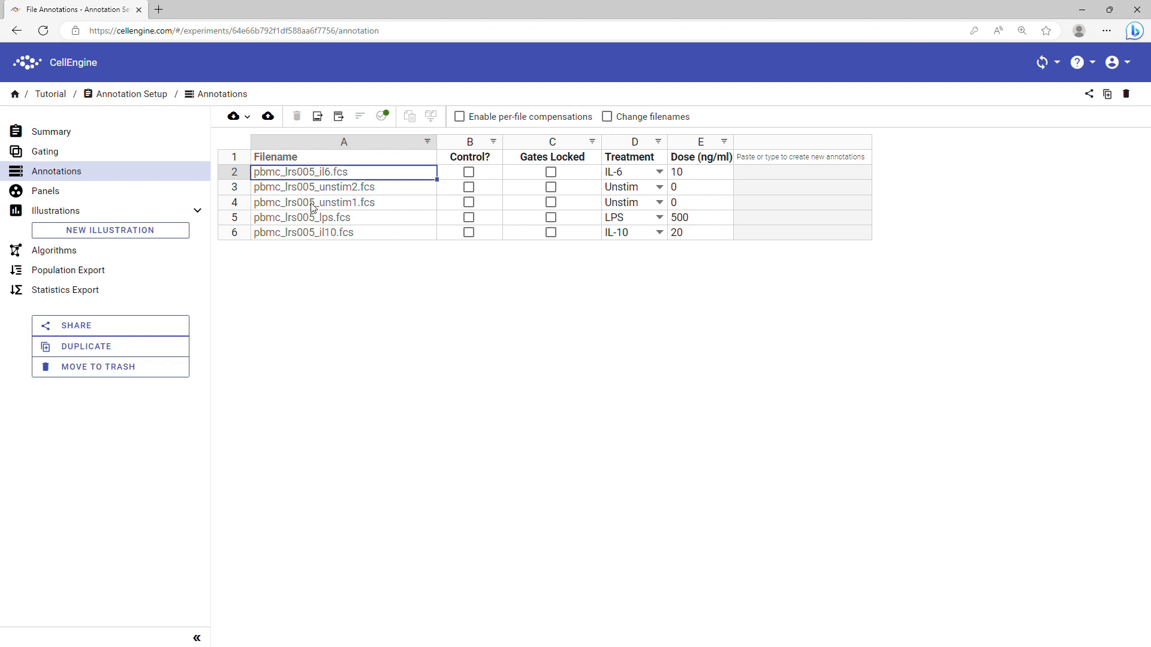
pyautogui.click(235, 204)
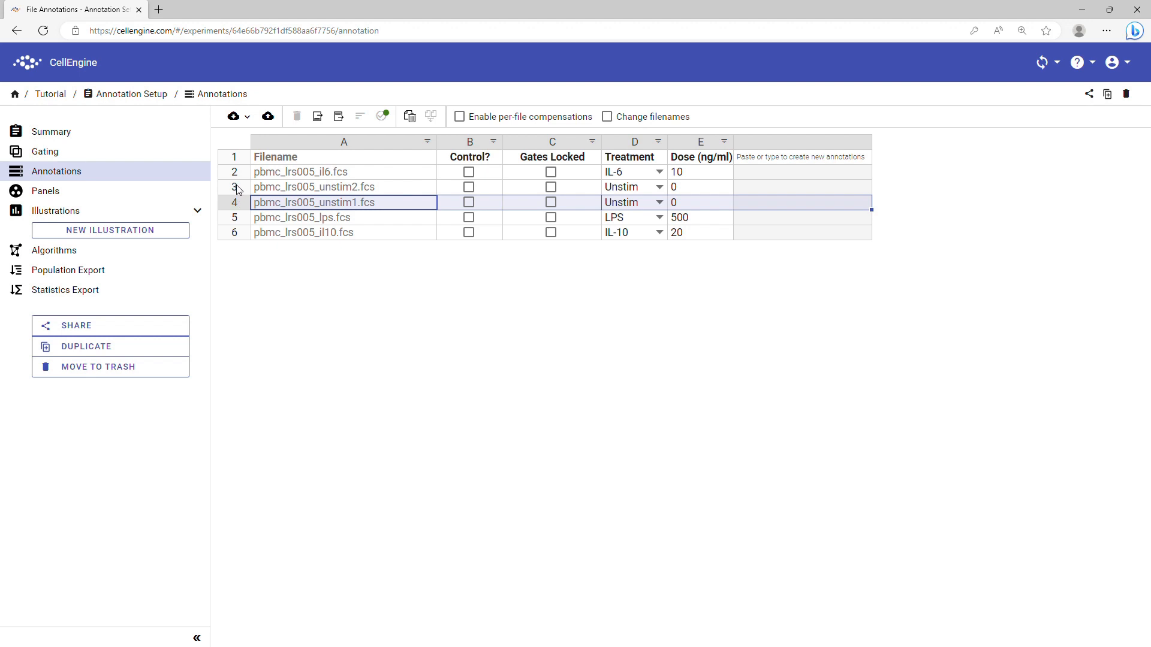
# Concatenate the two unstim files into pbmc_lrs005_unstim-concat.fcs and select its annotation cells
pyautogui.keyDown('ctrl'); pyautogui.click(235, 188); pyautogui.keyUp('ctrl')
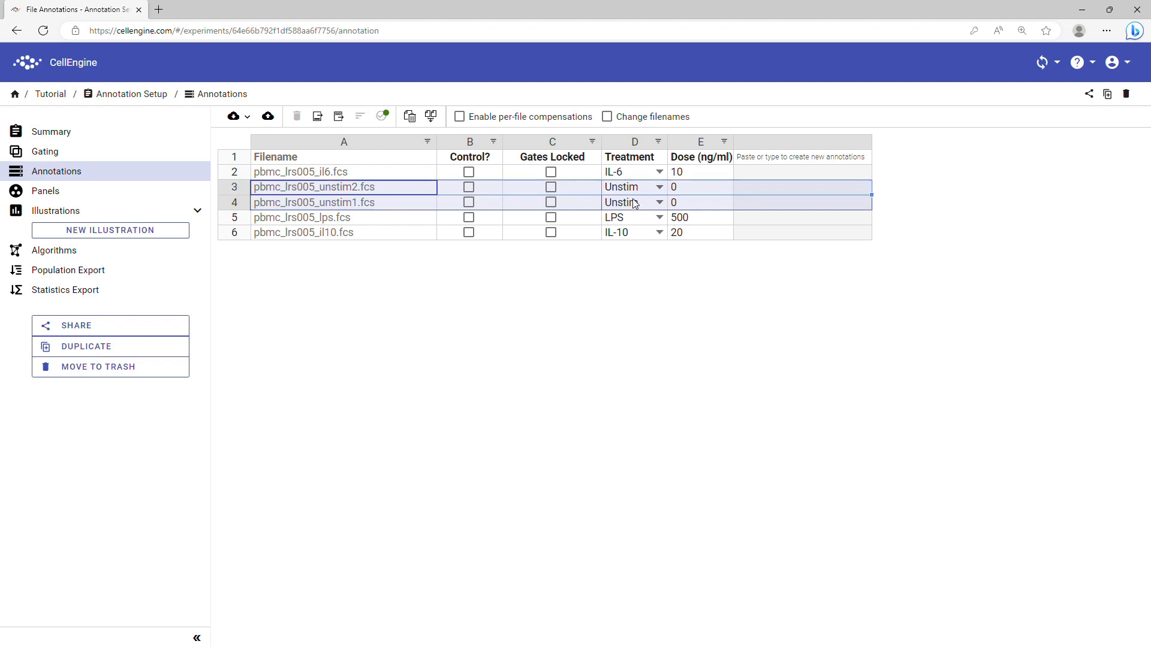
pyautogui.click(433, 119)
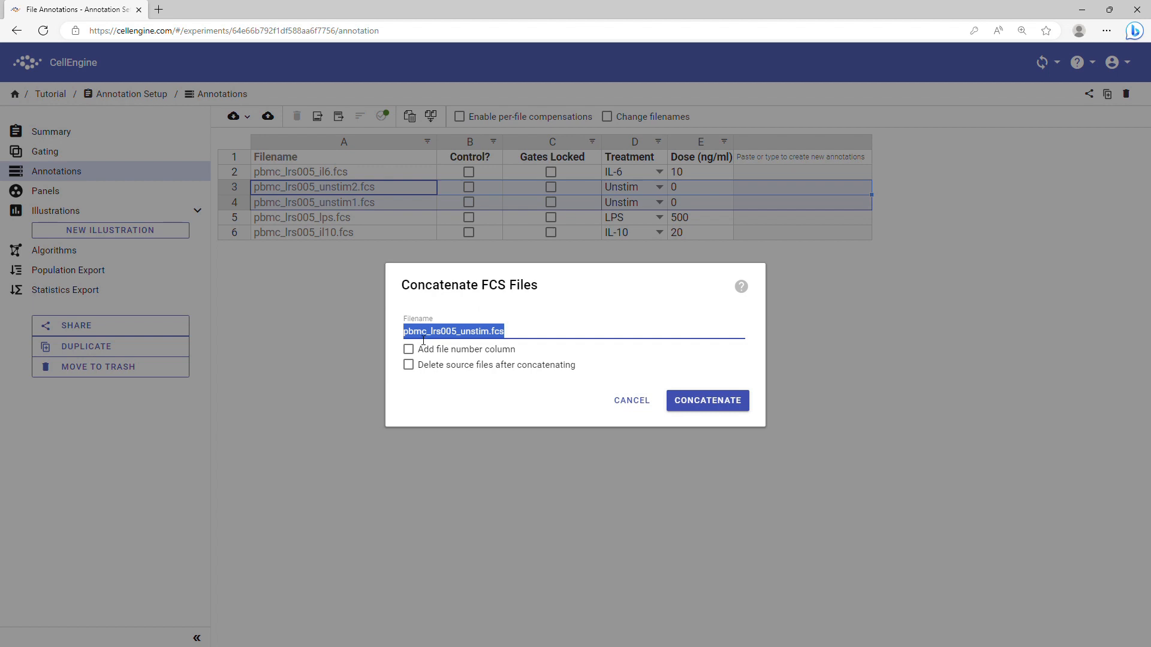
pyautogui.click(490, 332)
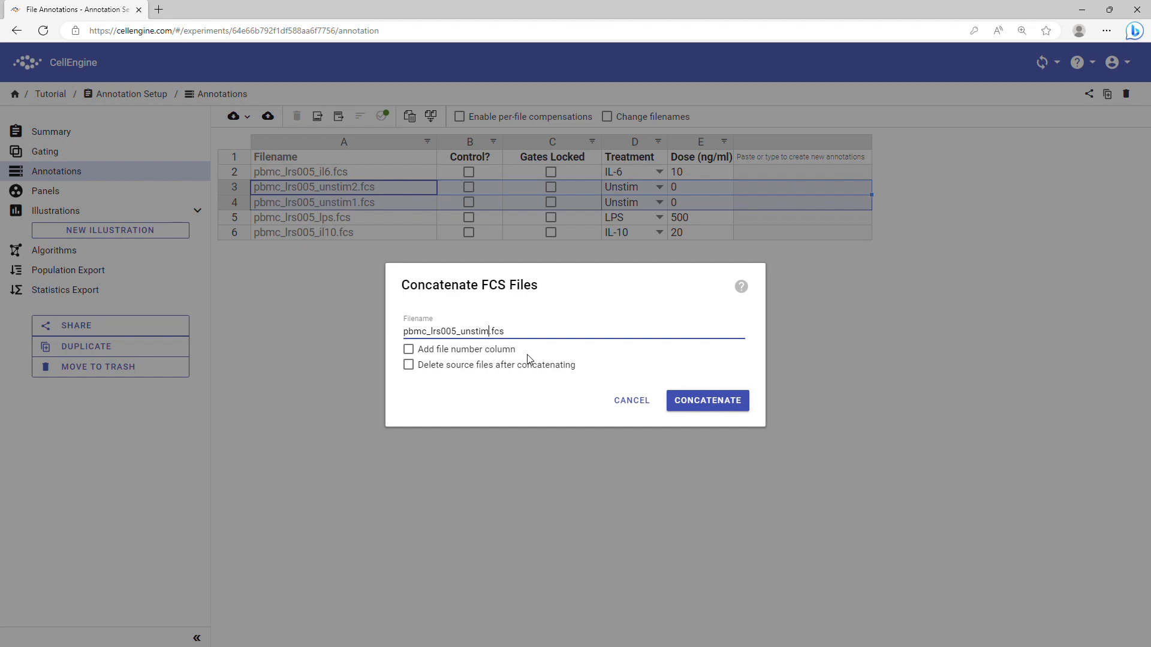
pyautogui.write('-concat')
pyautogui.click(747, 410)
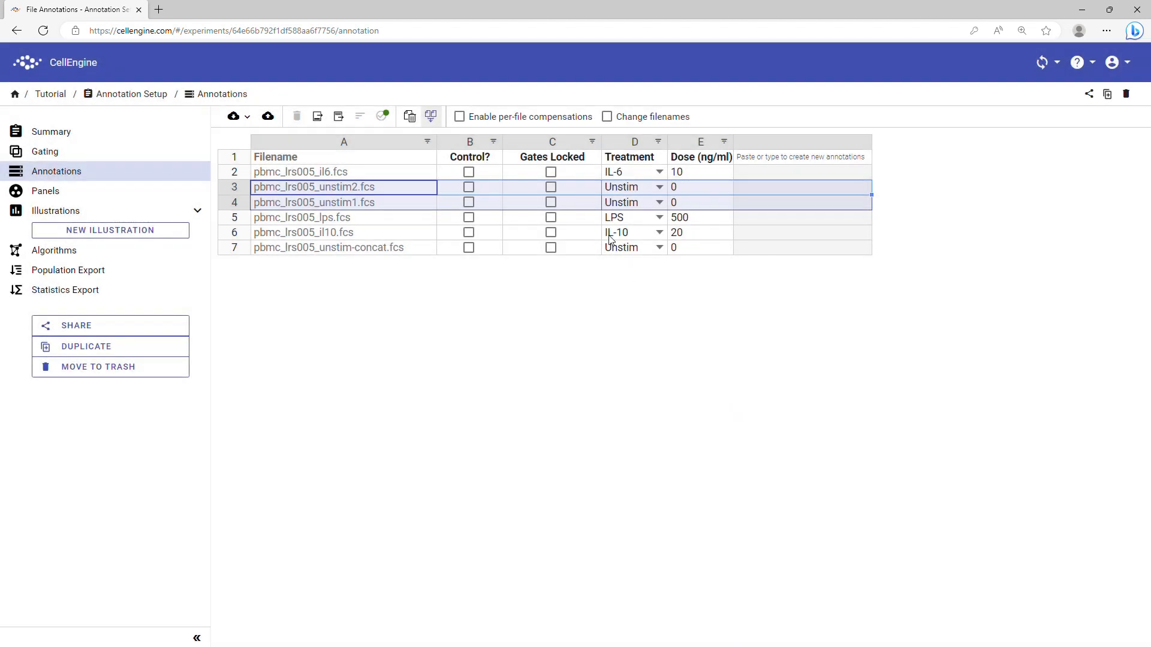
pyautogui.moveTo(693, 252); pyautogui.dragTo(625, 248)
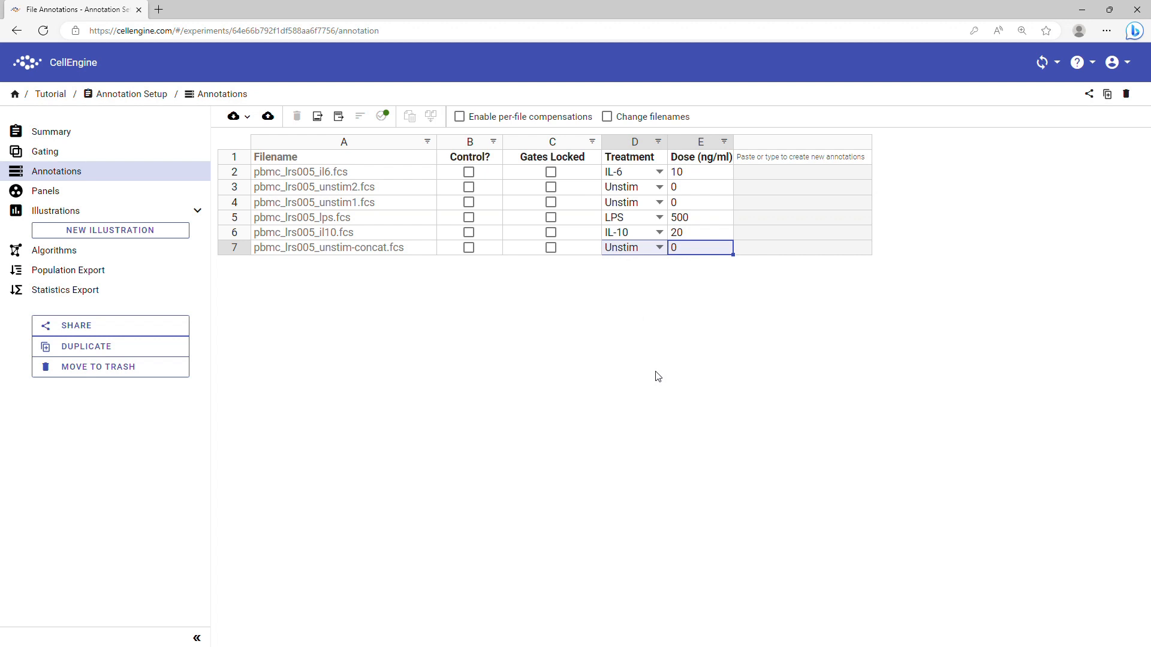
pyautogui.click(764, 251)
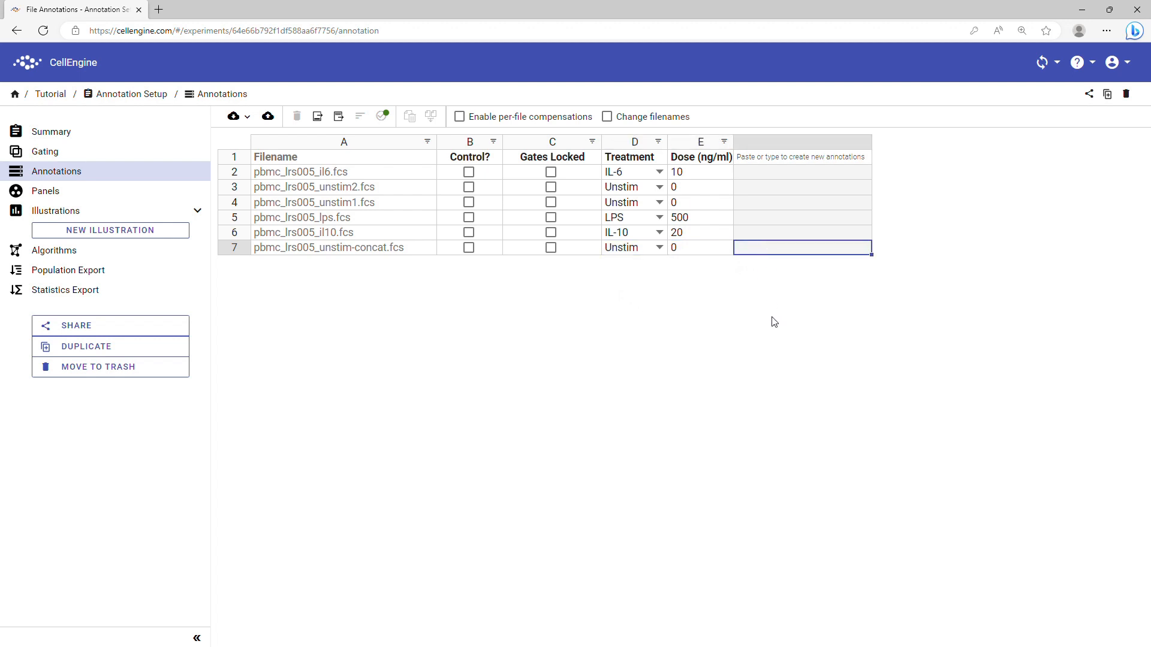